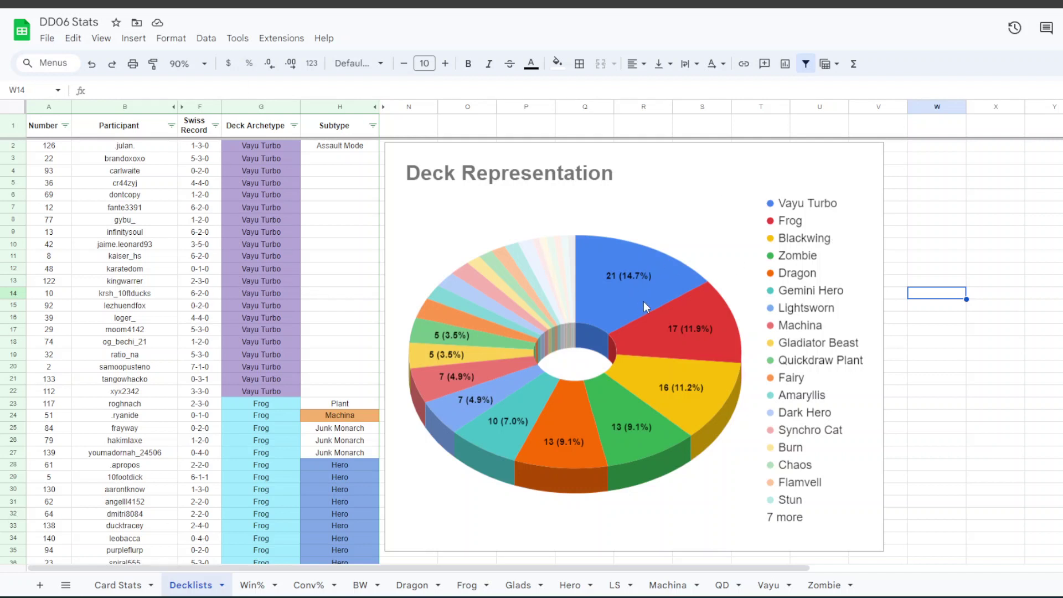
Inspect the Deck Representation pie chart, then switch to the Win% sheet's Win Rate by Deck Type chart.
left_click(640, 284)
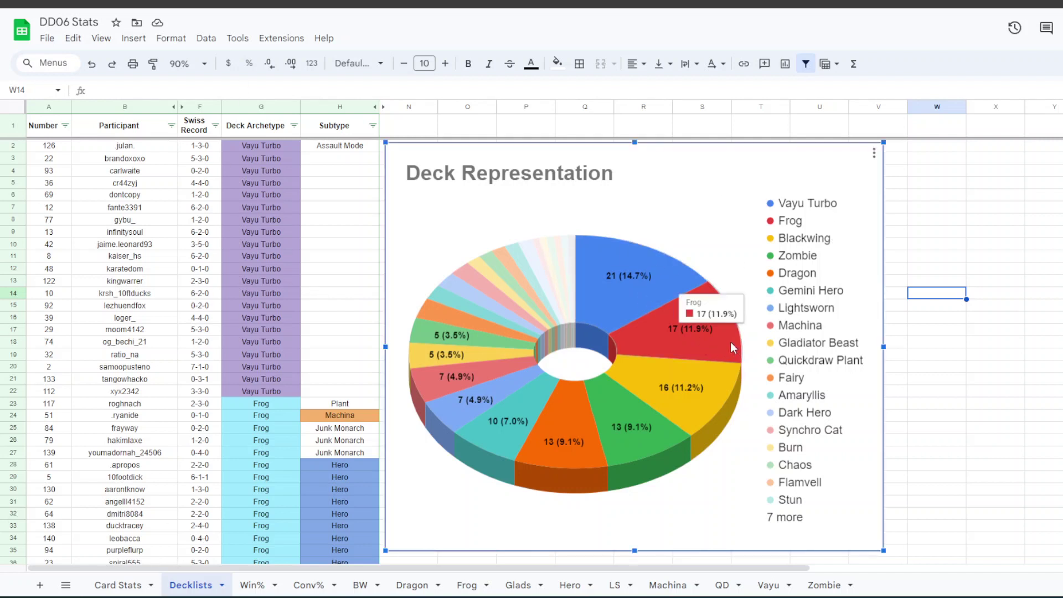
mouse_move(696, 409)
mouse_move(651, 434)
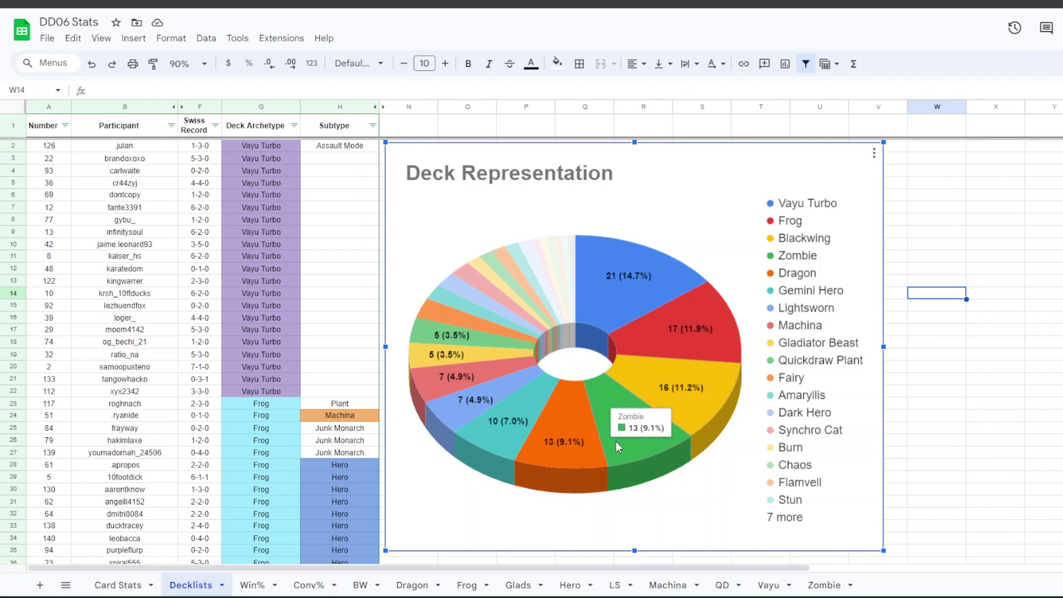
mouse_move(569, 442)
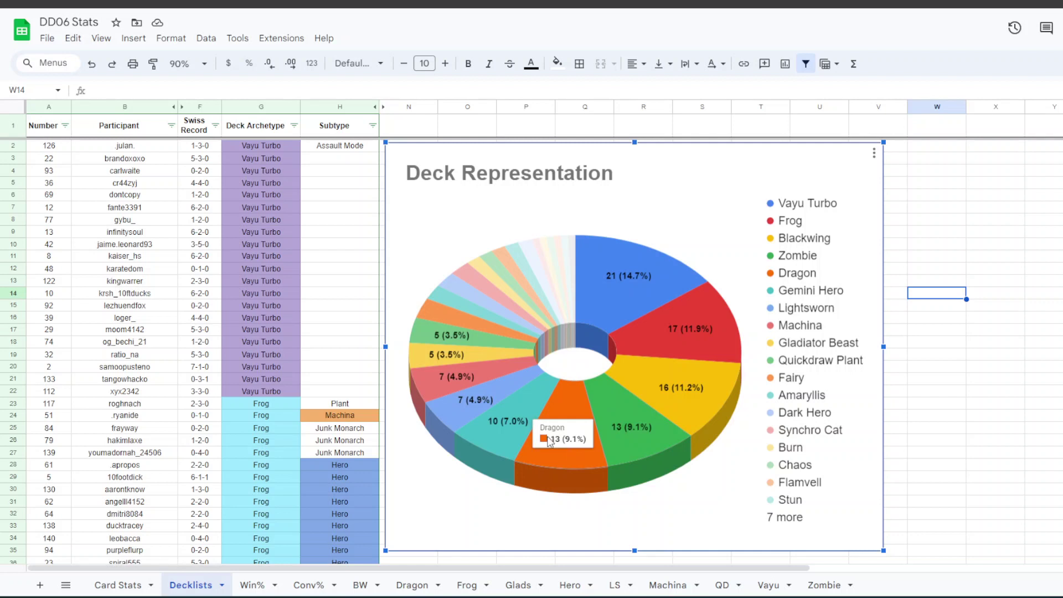
mouse_move(506, 428)
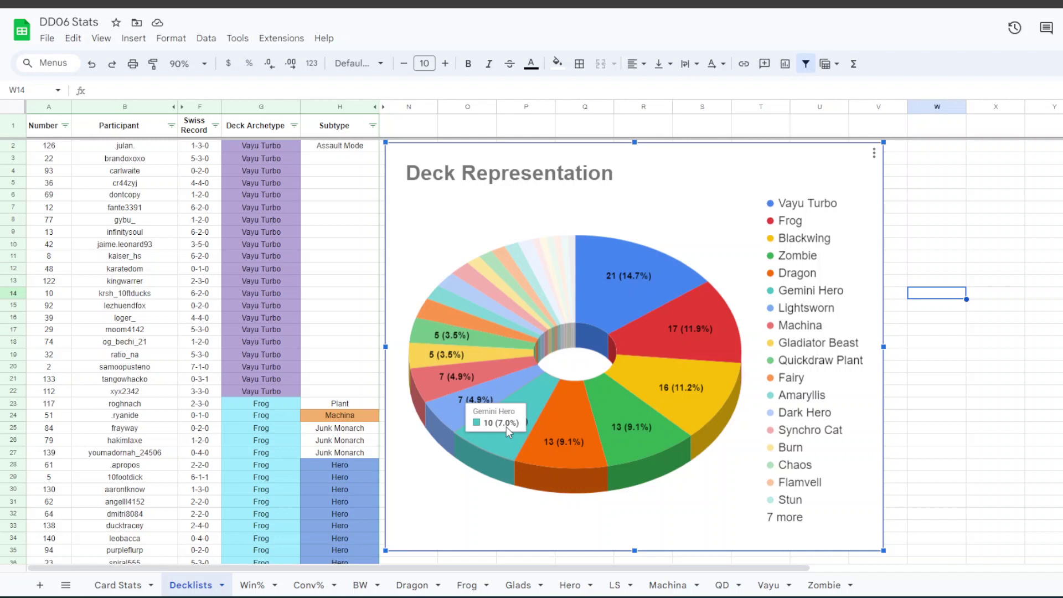
mouse_move(474, 408)
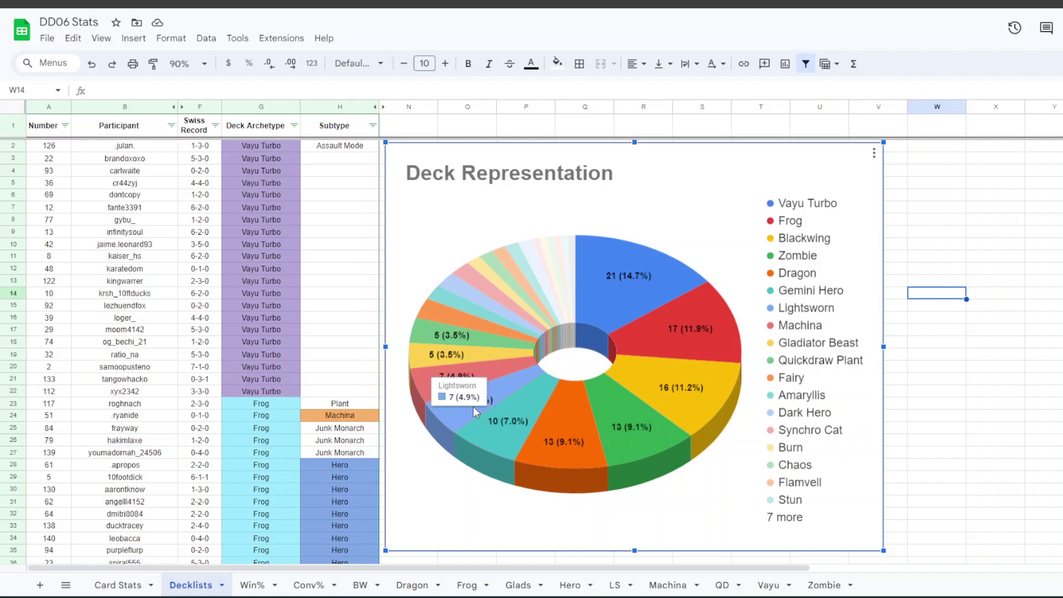
mouse_move(494, 376)
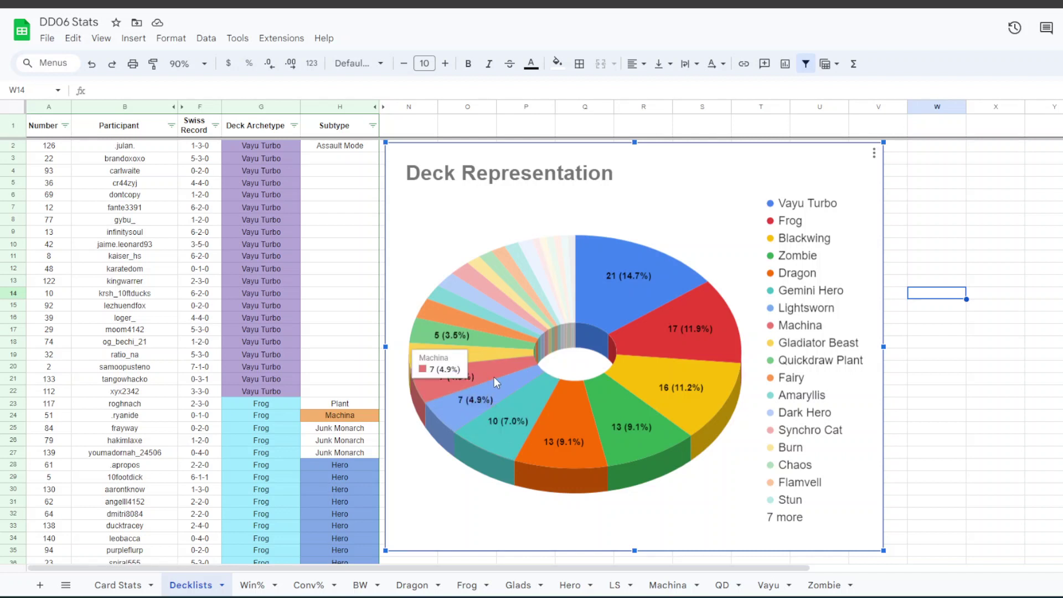
mouse_move(472, 358)
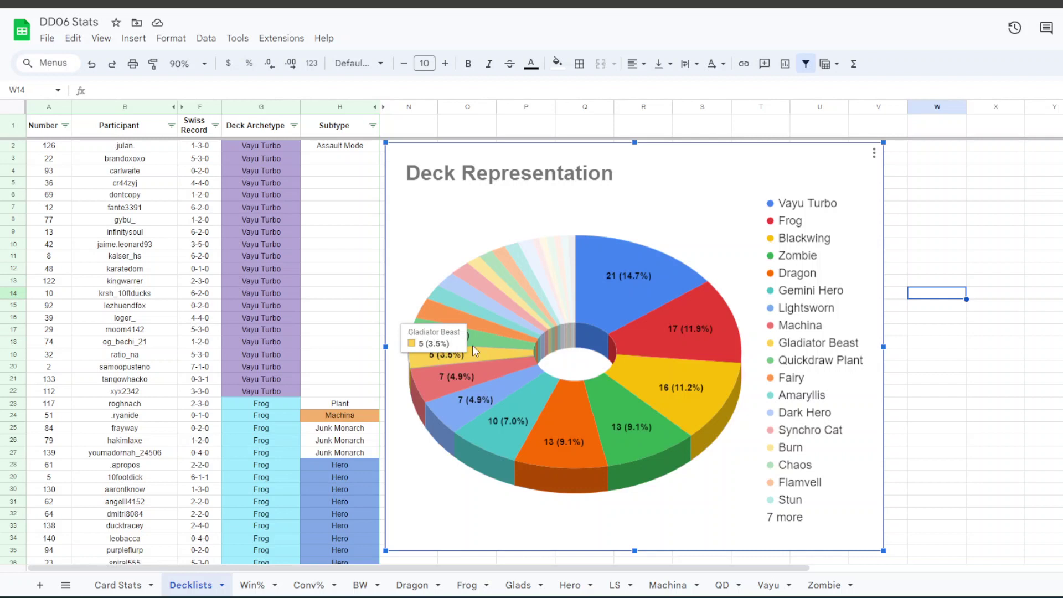
mouse_move(478, 327)
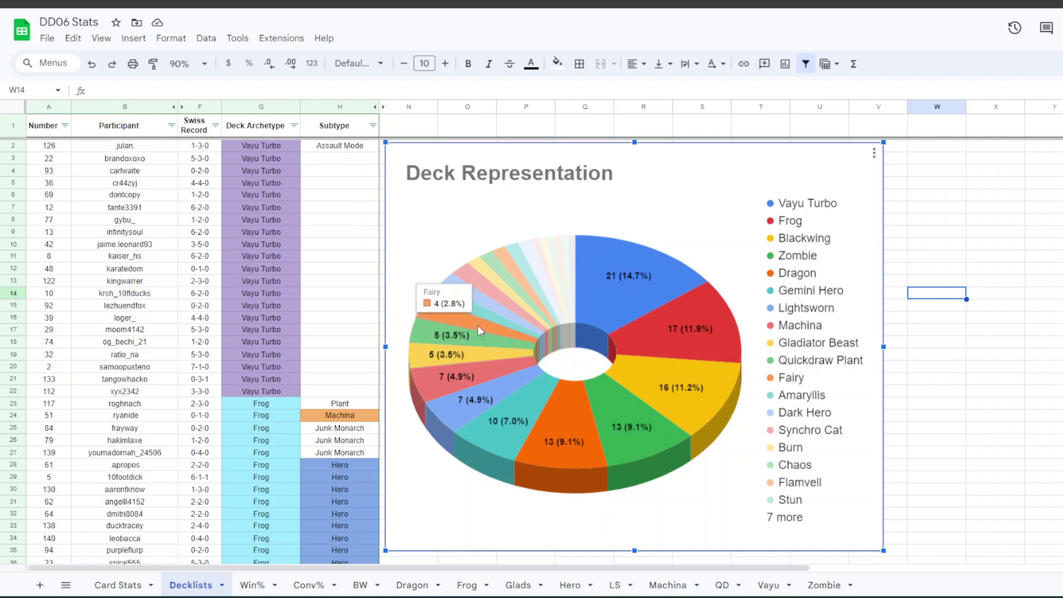
mouse_move(466, 292)
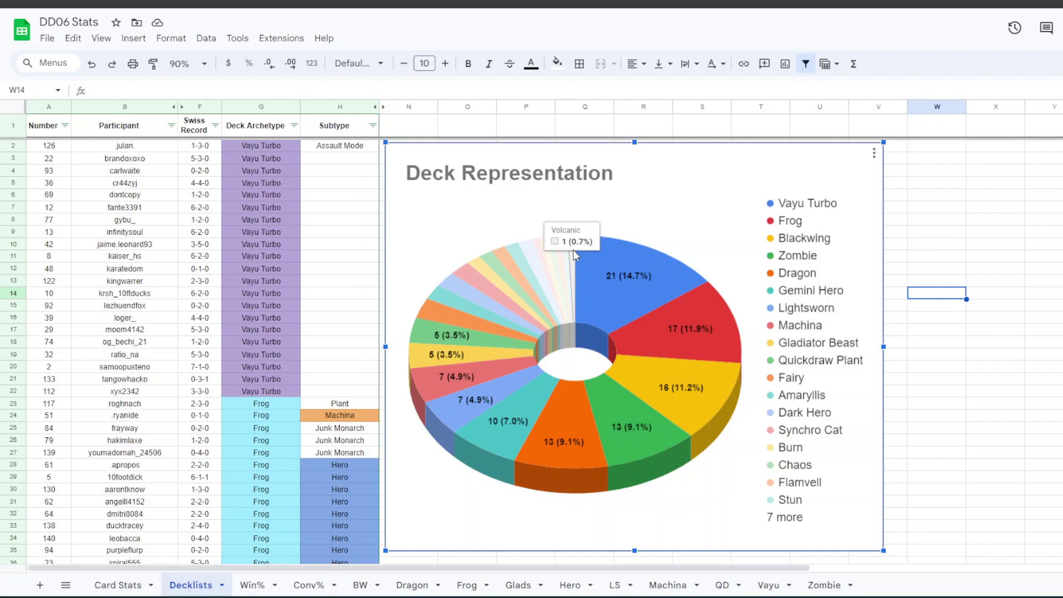
left_click(981, 247)
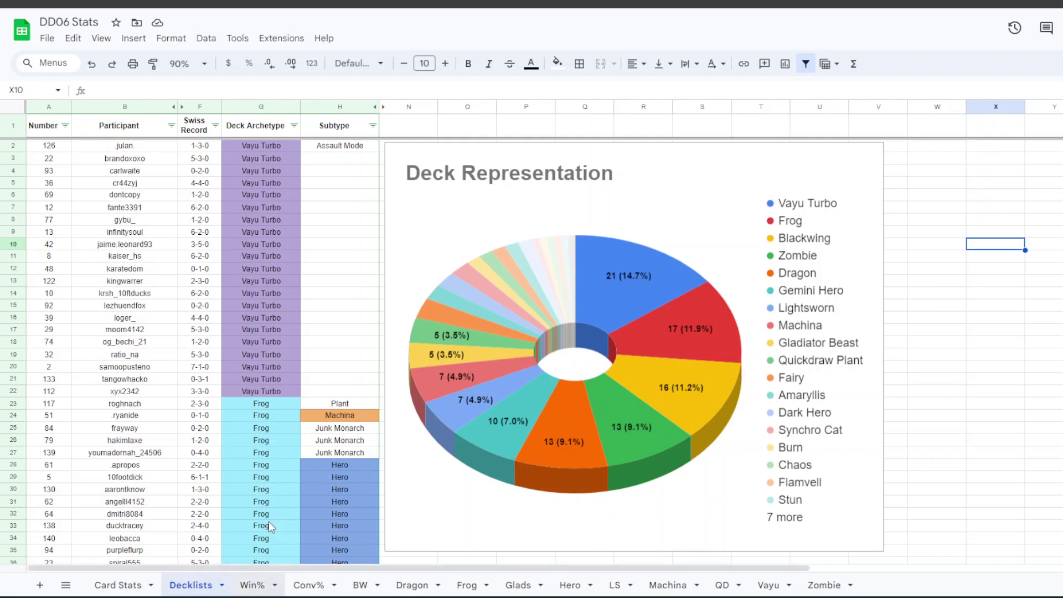
key("ctrl+Page_Down")
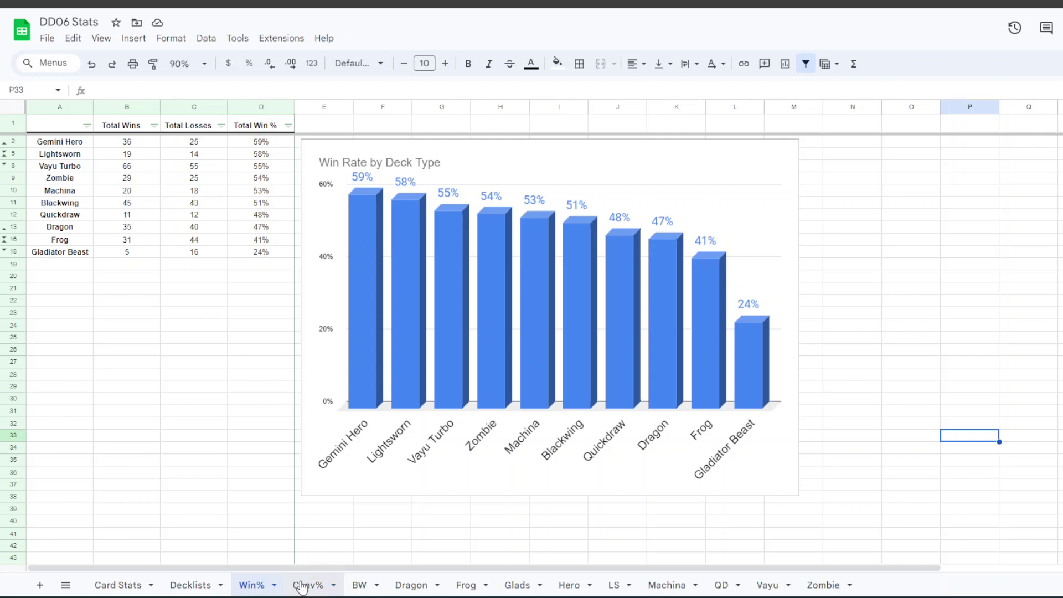
Switch to the Conv% sheet, where Vayu Turbo leads Top 8 conversion at 19.0%.
left_click(302, 586)
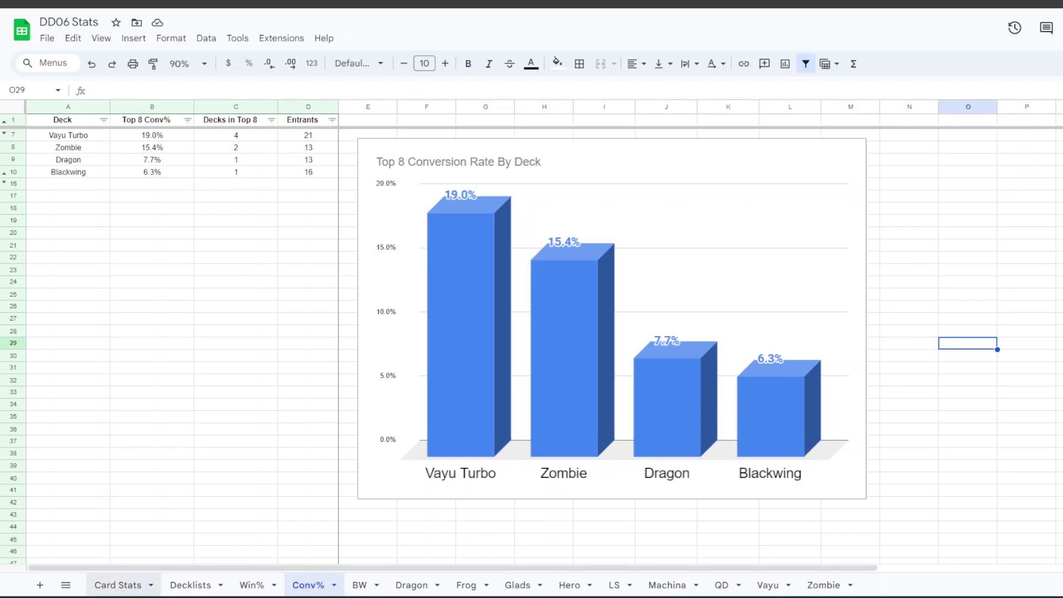
Open the Card Stats sheet and scroll across its placed decklist columns.
left_click(118, 584)
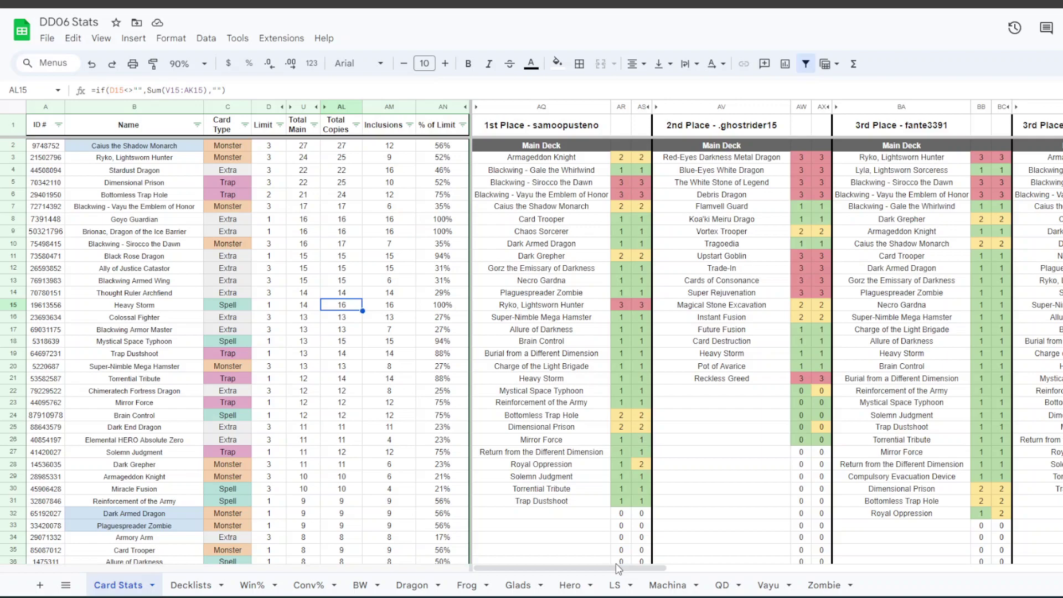
left_click_drag(618, 569, 1062, 570)
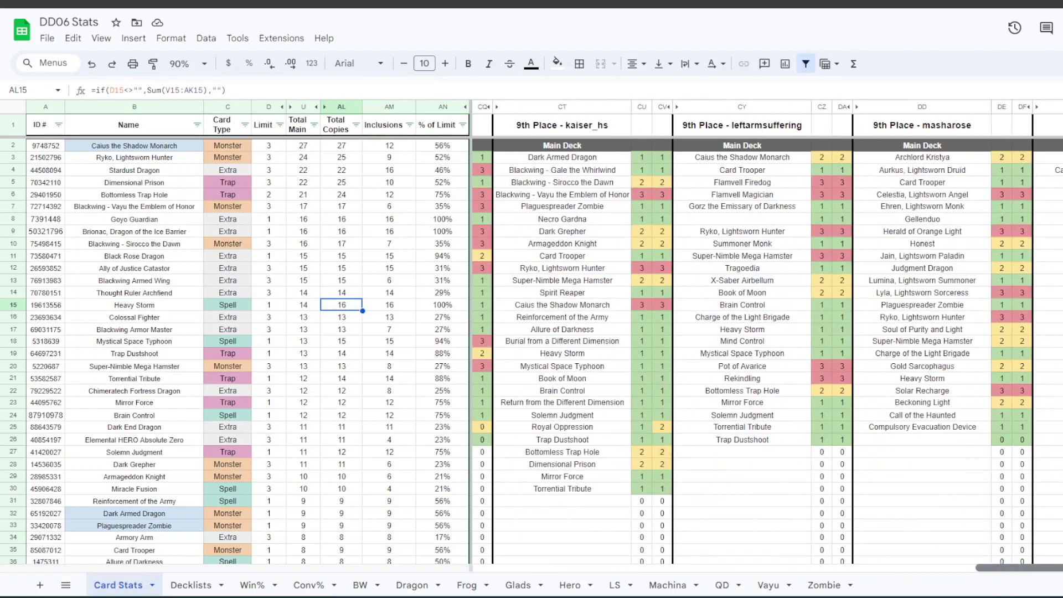
scroll(768, 354, "left", 10)
scroll(767, 354, "right", 10)
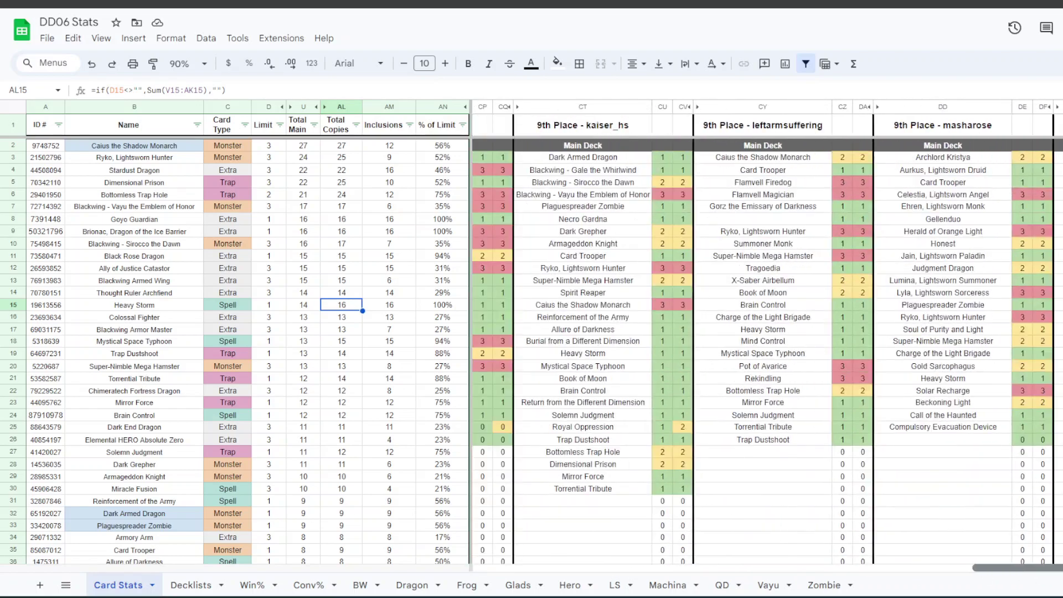
scroll(492, 509, "left", 15)
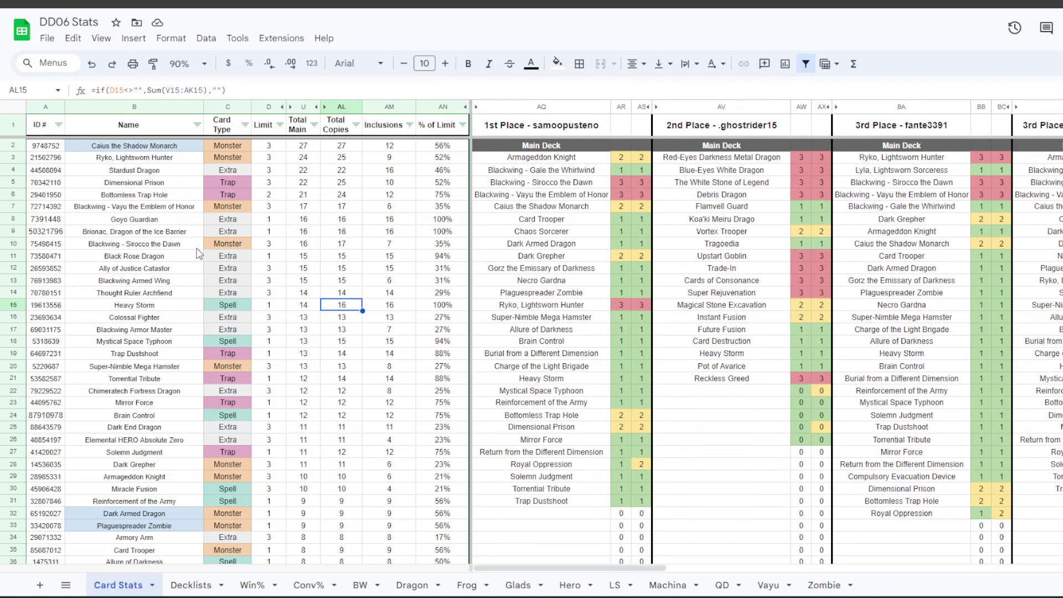
Point out Goyo Guardian, Bottomless Trap Hole, Blackwing - Vayu the Emblem of Honor and Blackwing - Sirocco the Dawn.
left_click(103, 222)
scroll(214, 283, "down", 5)
scroll(214, 284, "up", 5)
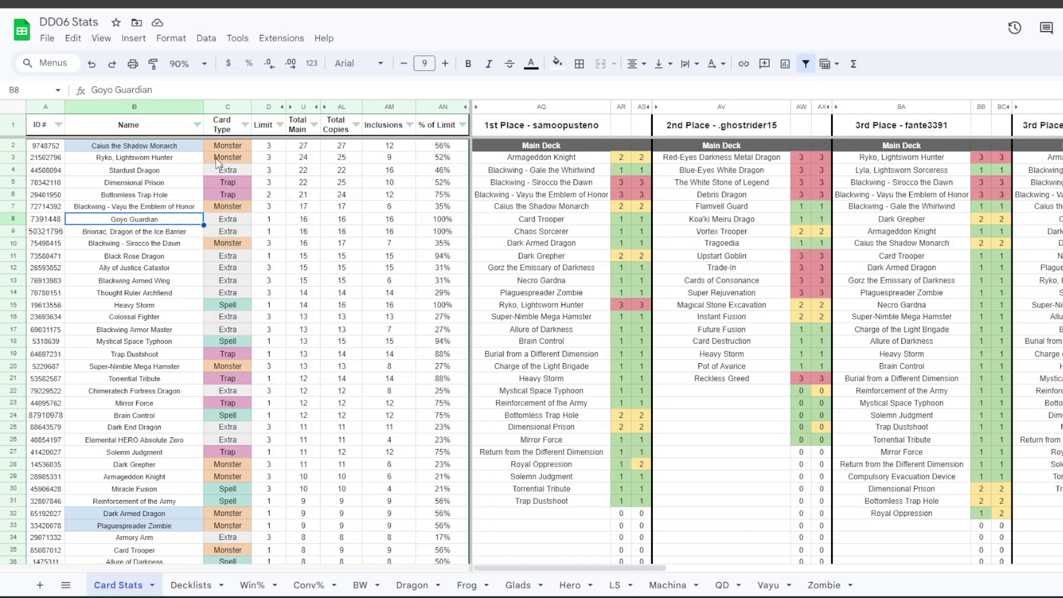
left_click(183, 199)
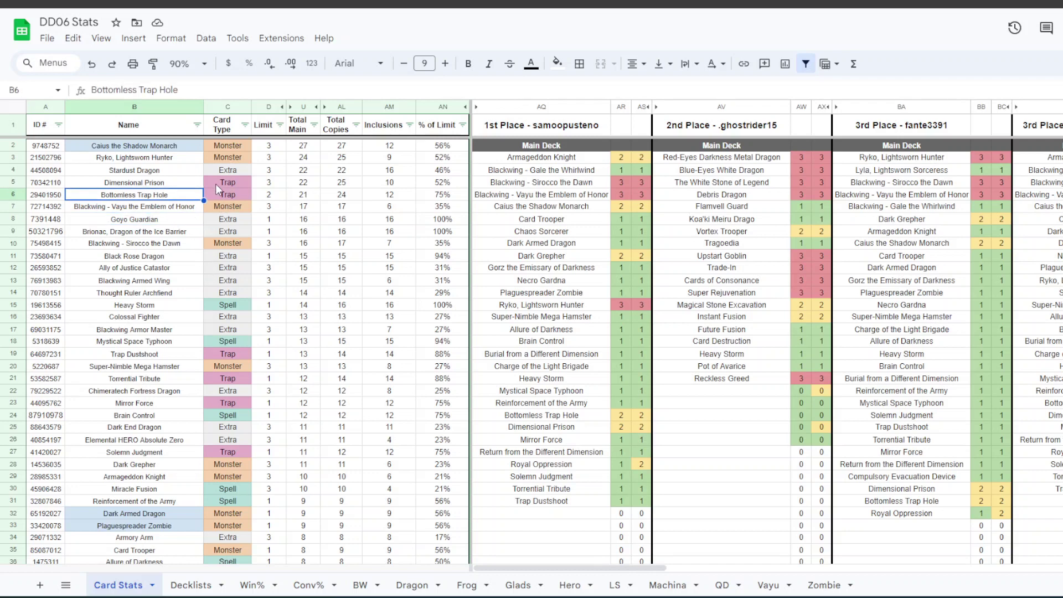
left_click(186, 209)
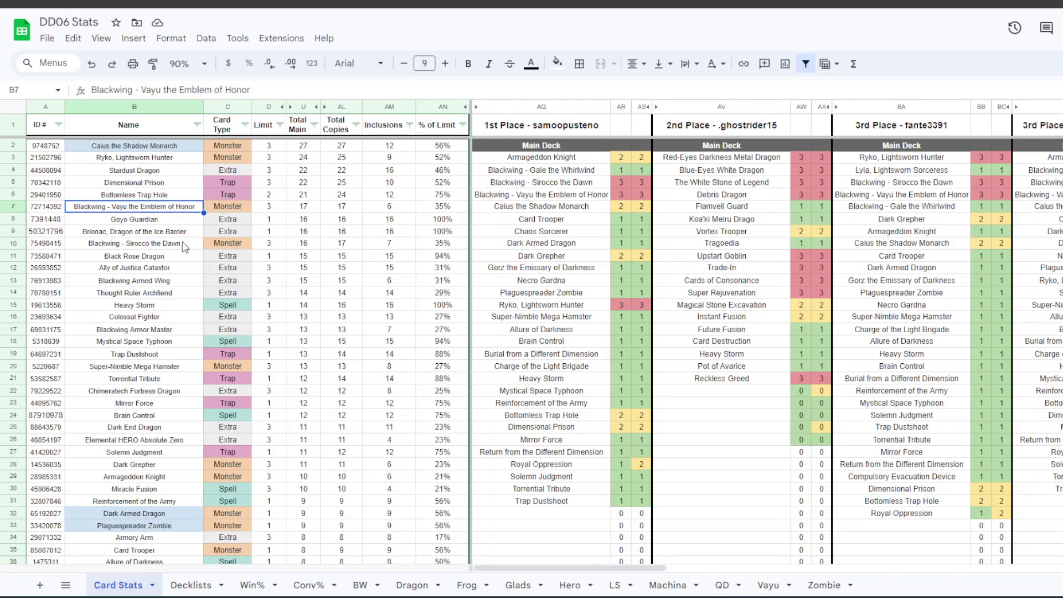
left_click(182, 242)
left_click(183, 208)
left_click(183, 243)
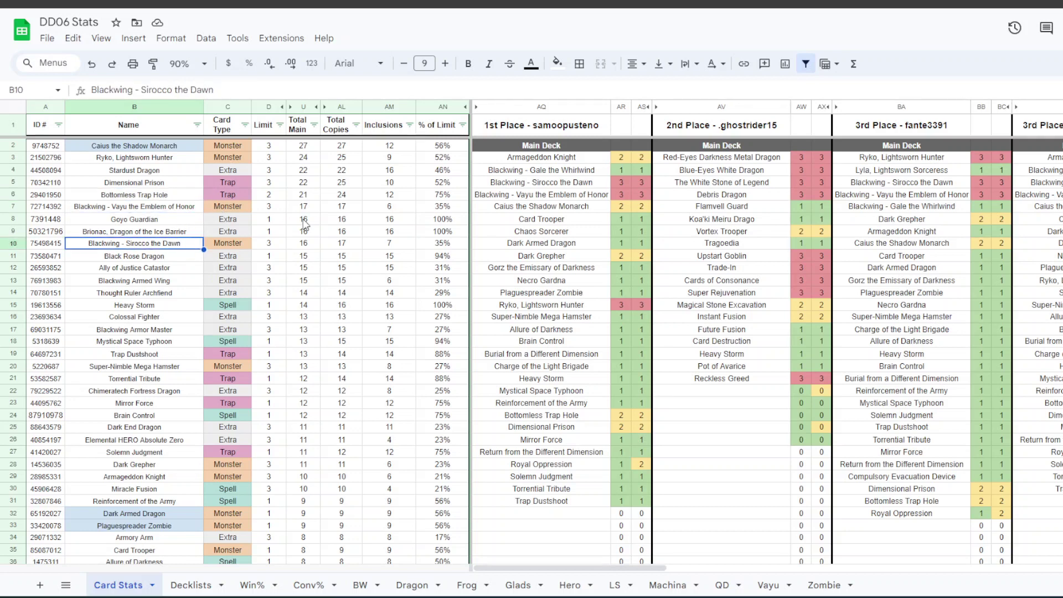
Filter the Card Type column to exclude Extra cards.
left_click(245, 126)
left_click(111, 359)
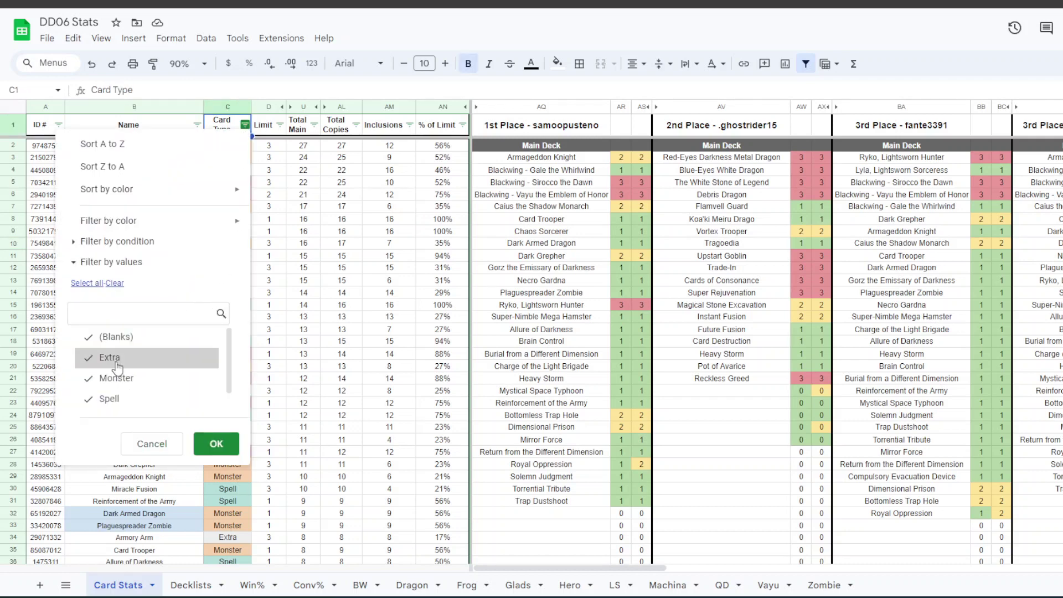
left_click(213, 442)
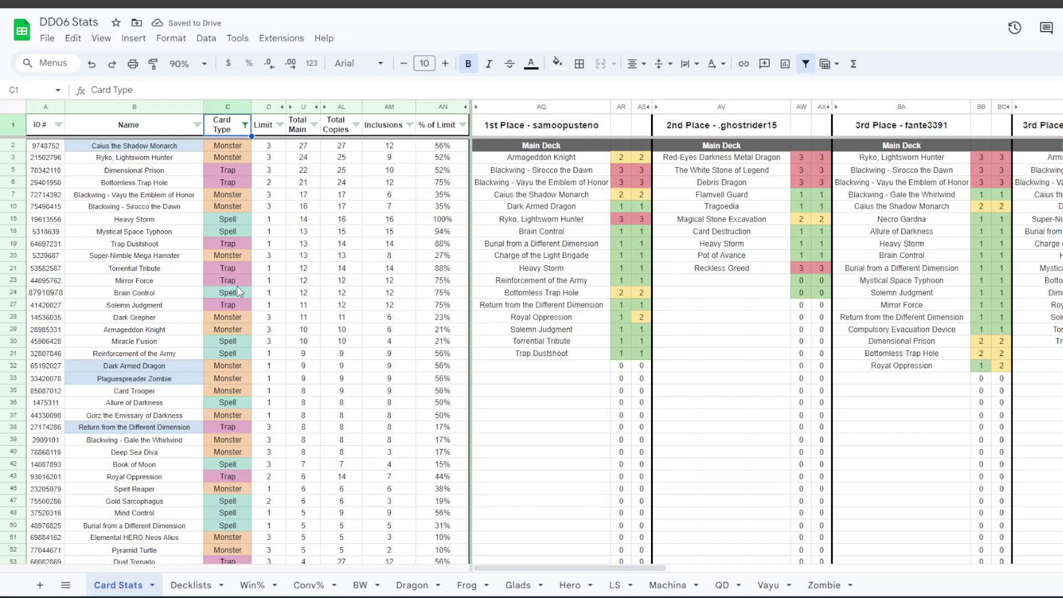
left_click(462, 125)
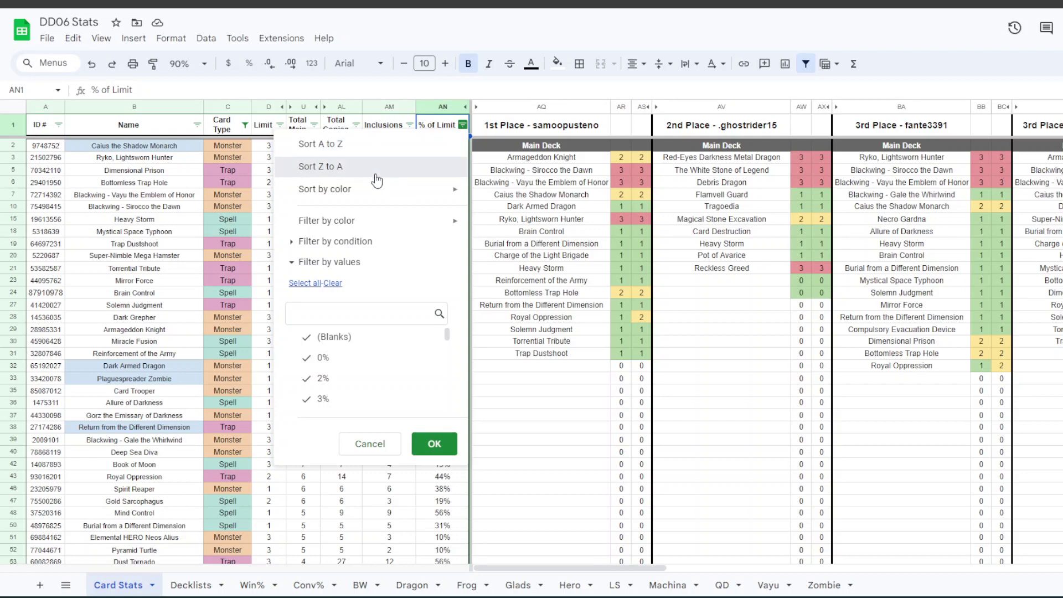
Sort Card Stats by % of Limit descending and check card types and limits in rows 20–24.
left_click(272, 397)
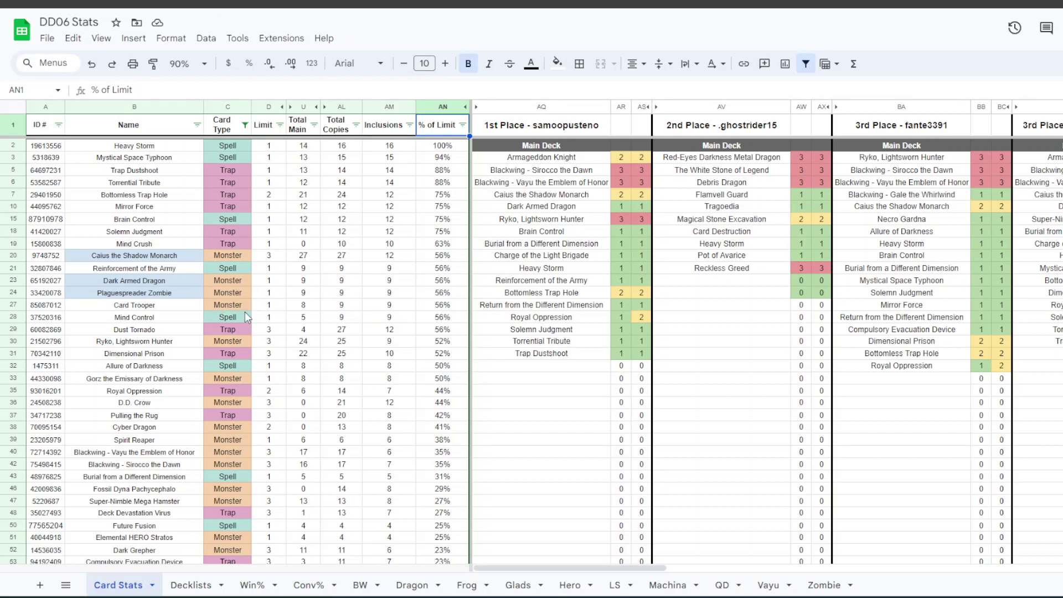
left_click(242, 269)
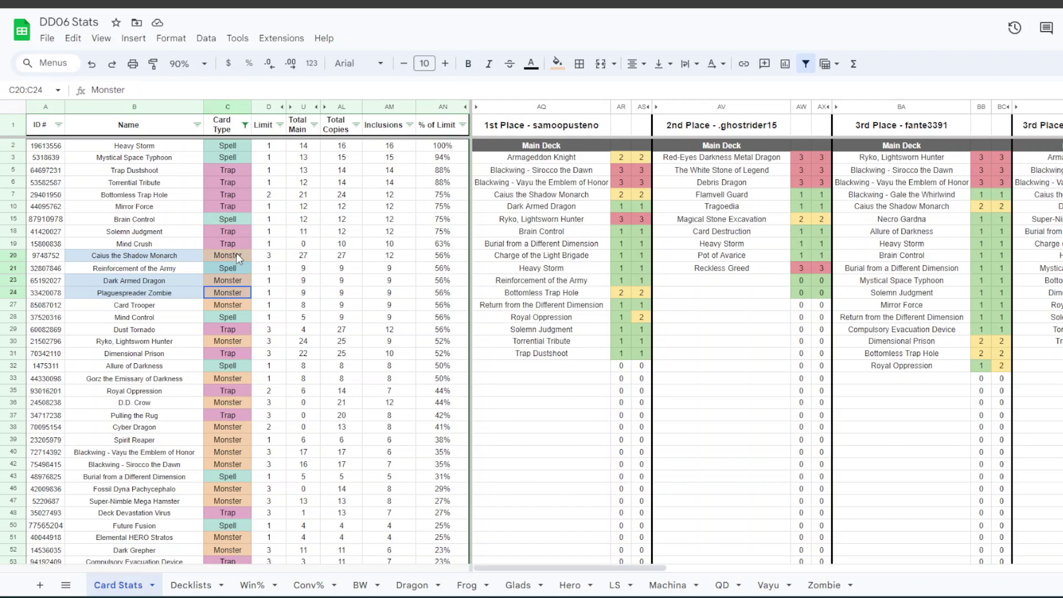
left_click(269, 267)
Pick out Caius the Shadow Monarch, Dark Armed Dragon and Plaguespreader Zombie.
left_click(186, 258)
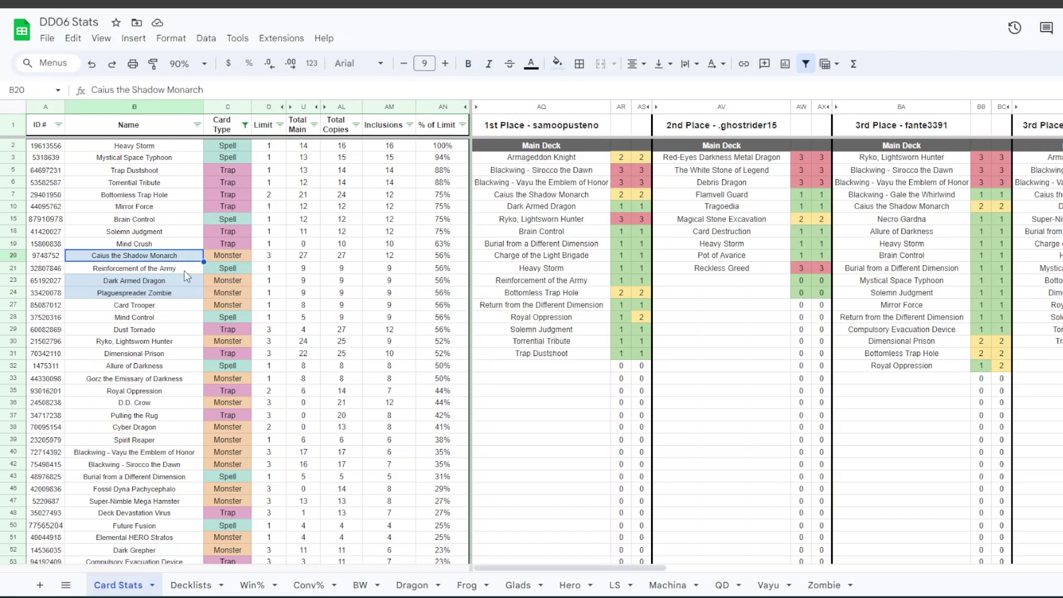
left_click(182, 280)
left_click(182, 296, "ctrl")
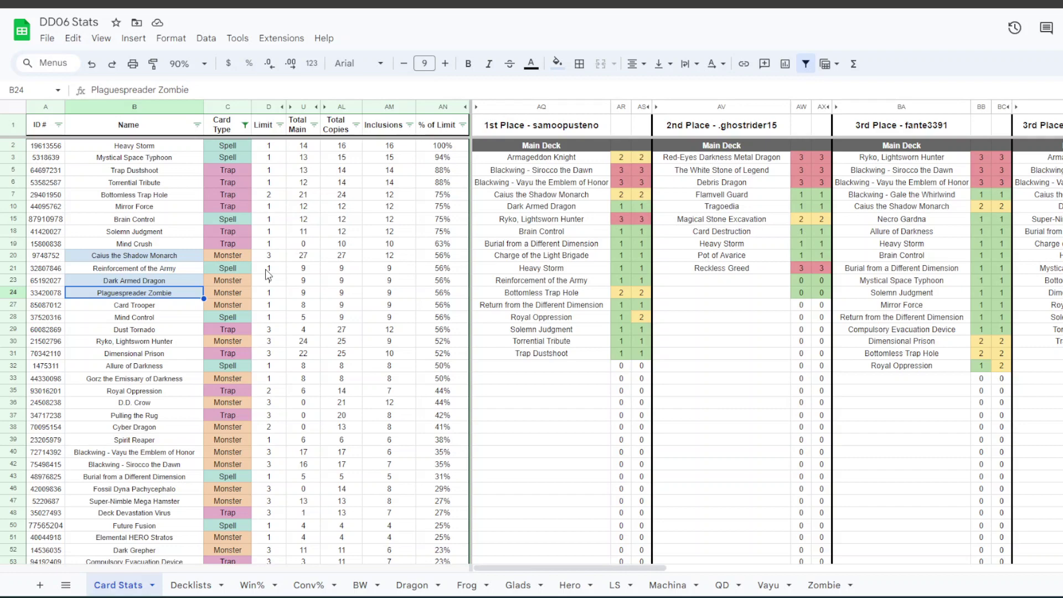
Check Return from the Different Dimension, row 23's Total Main formula, Dark Armed Dragon and Brain Control.
scroll(268, 274, "down", 10)
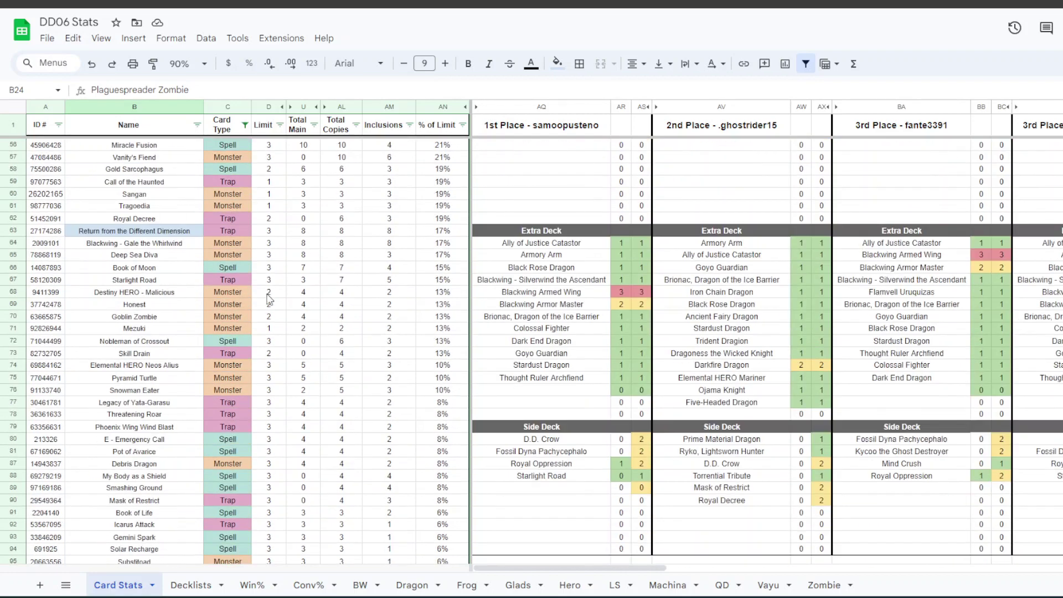
left_click(131, 231)
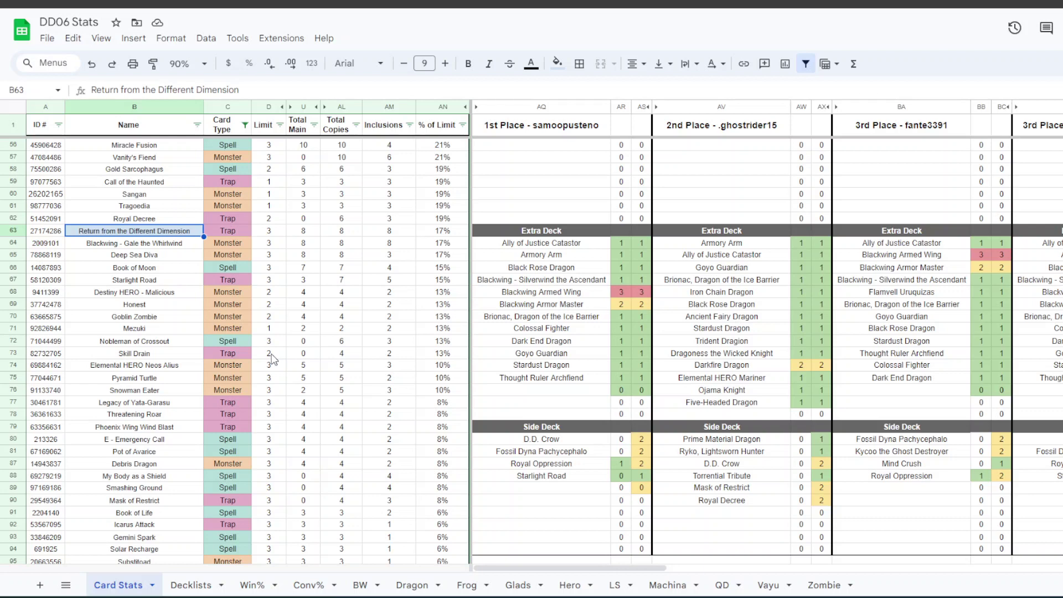
scroll(271, 359, "up", 10)
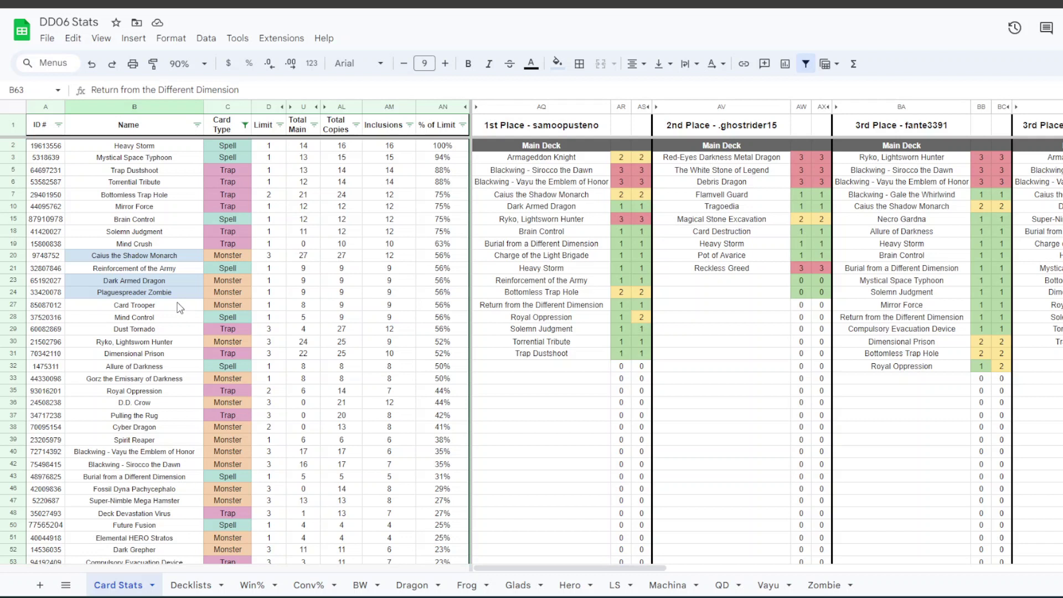
left_click(313, 280)
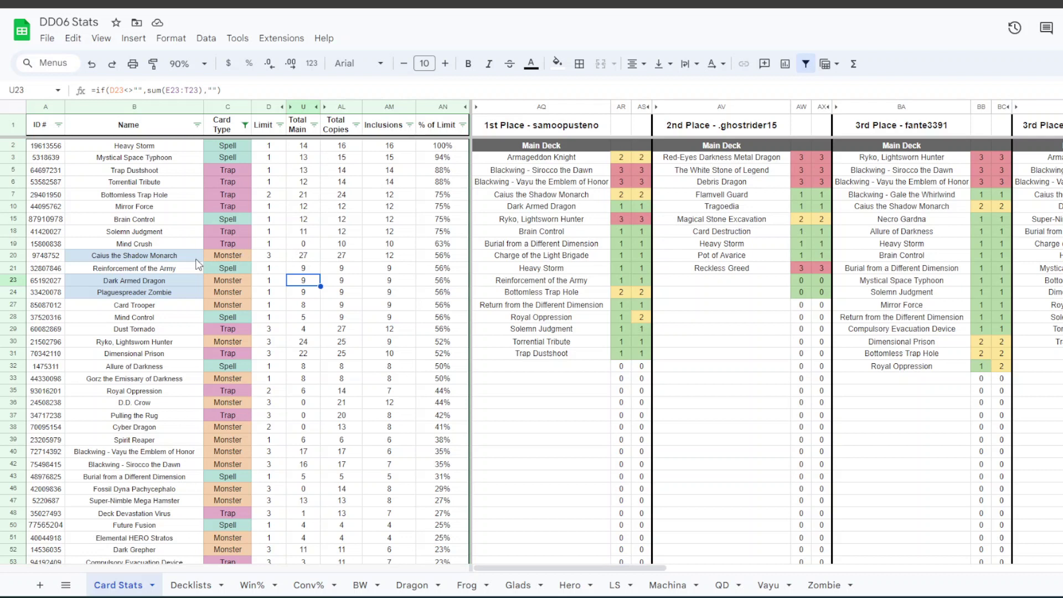
left_click(180, 284)
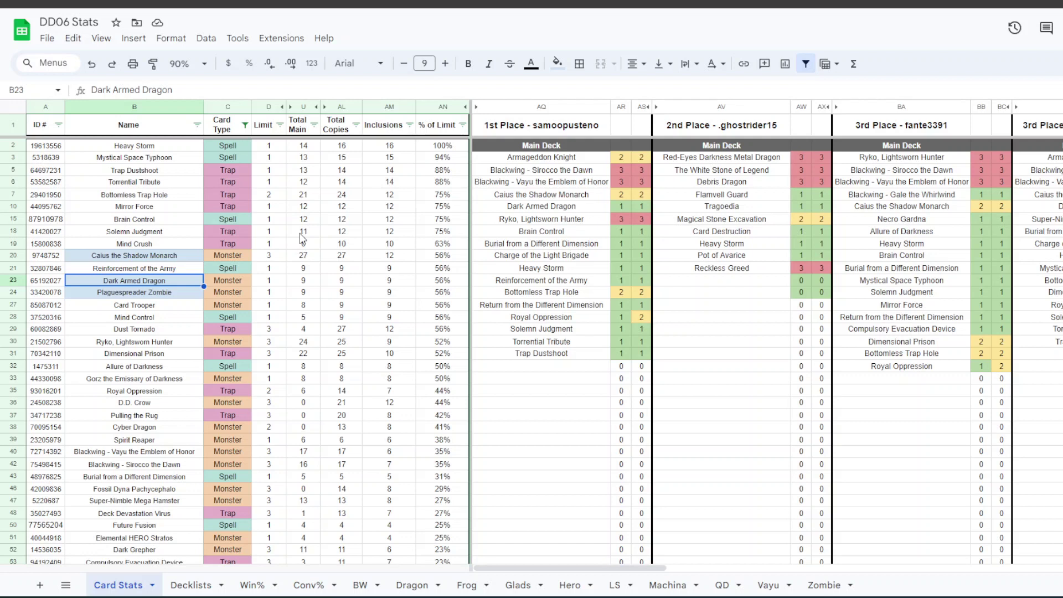
left_click(179, 219)
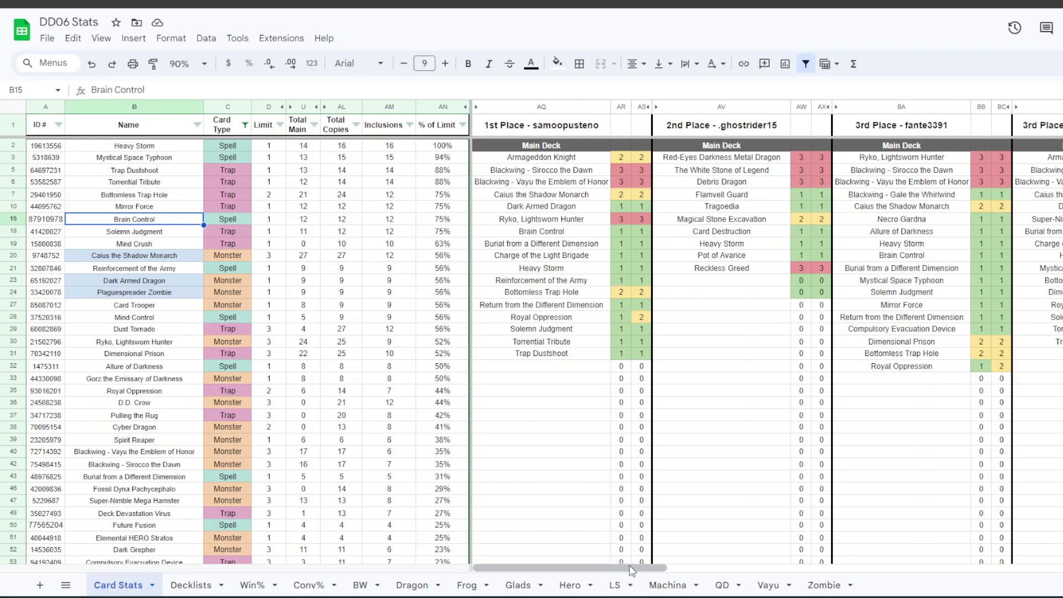
Scroll the Card Stats table right to reveal the 5th and 9th place decklist columns.
scroll(695, 575, "right", 3)
left_click_drag(694, 578, 960, 570)
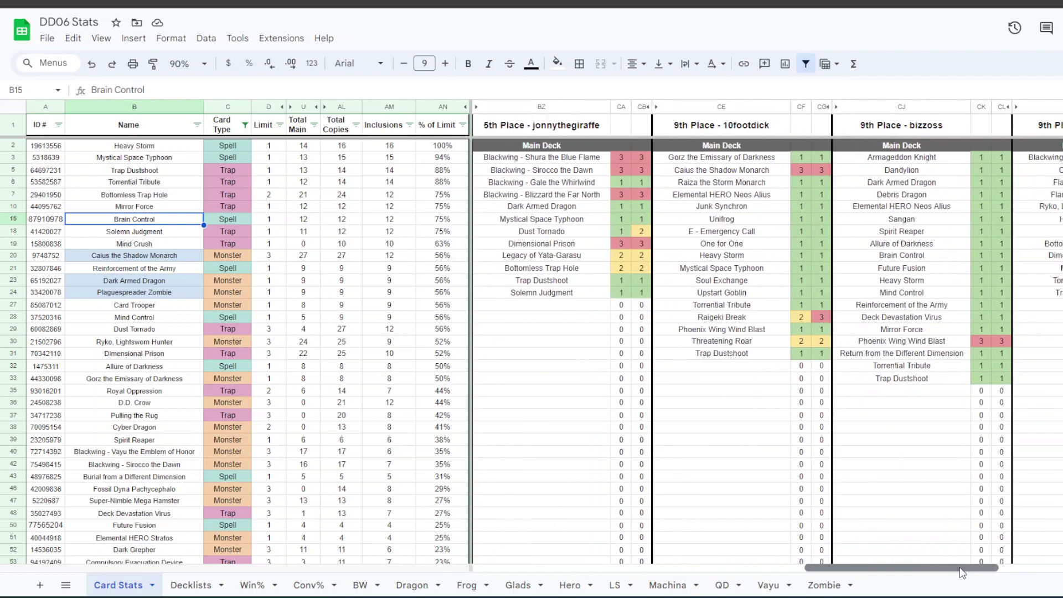
Open the BW sheet and select the Pure and Grepher win rates in E2:E4.
left_click(360, 587)
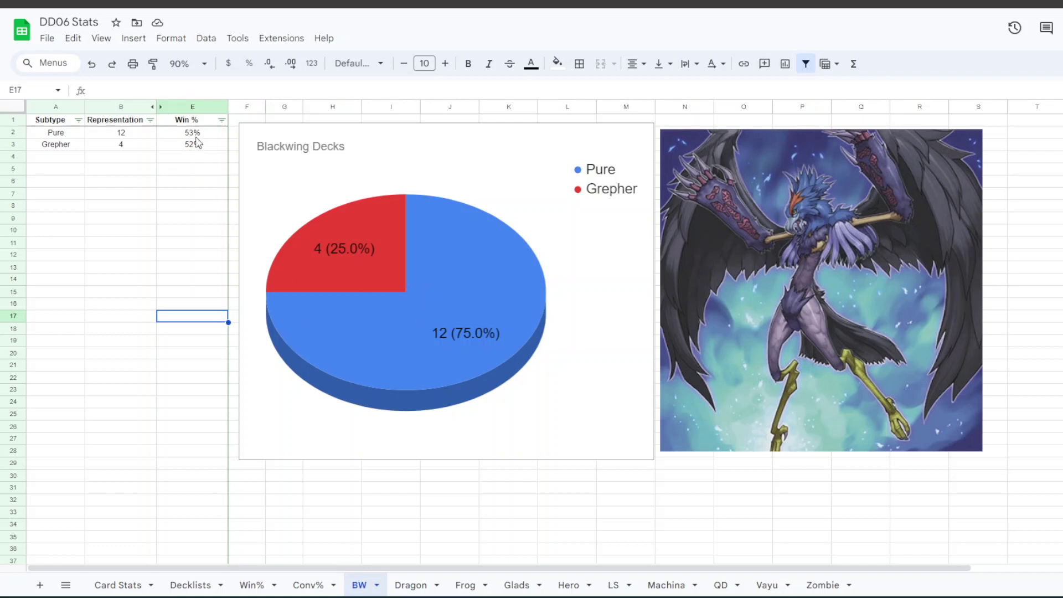
left_click_drag(197, 133, 201, 159)
left_click(184, 227)
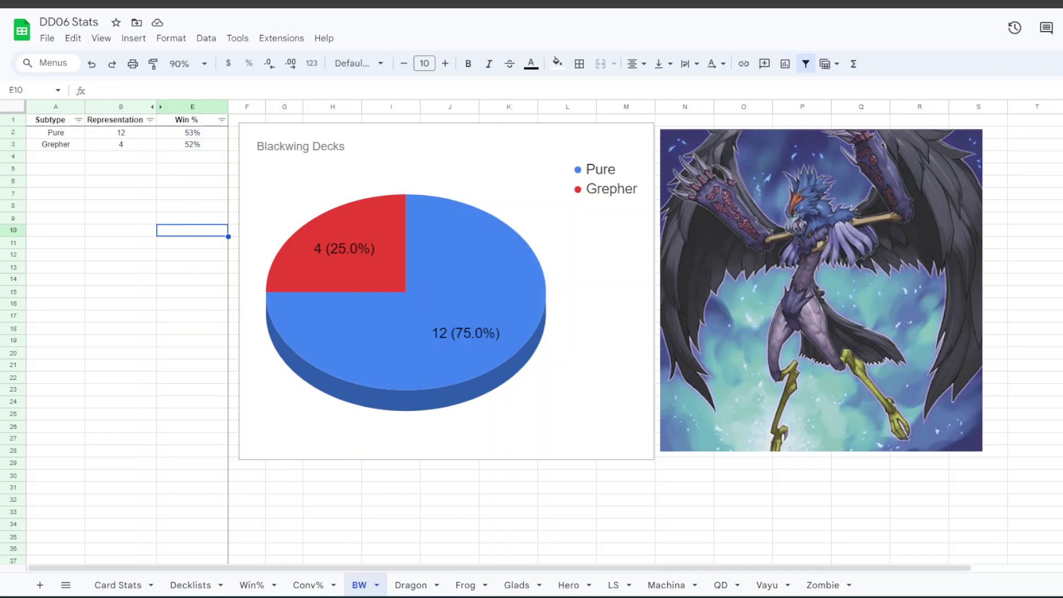
Open the Dragon sheet and check the Turbo, Recruiter and Virus win rate formulas.
left_click(412, 584)
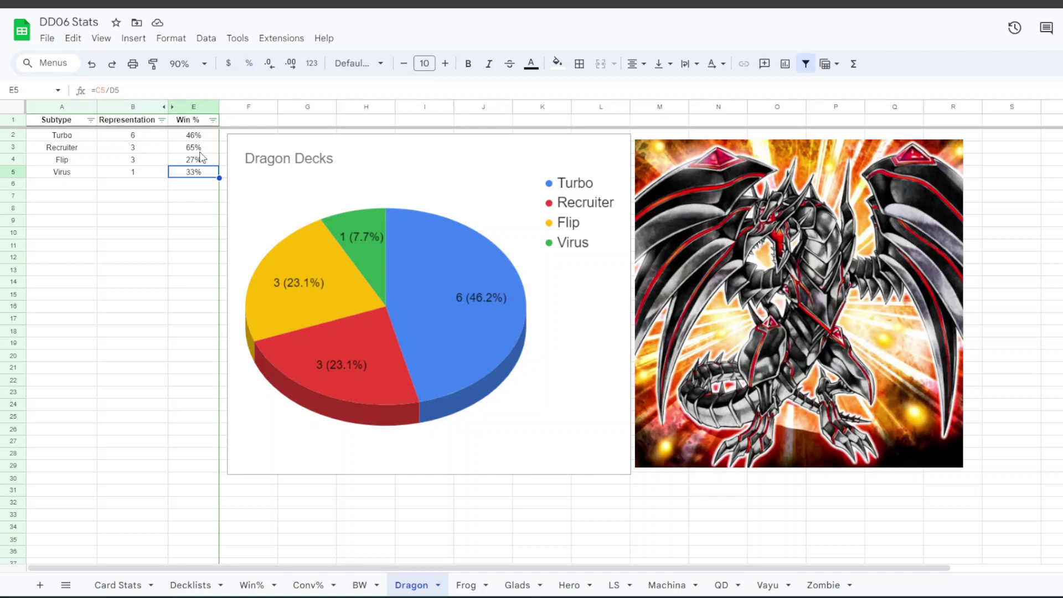
left_click(188, 138)
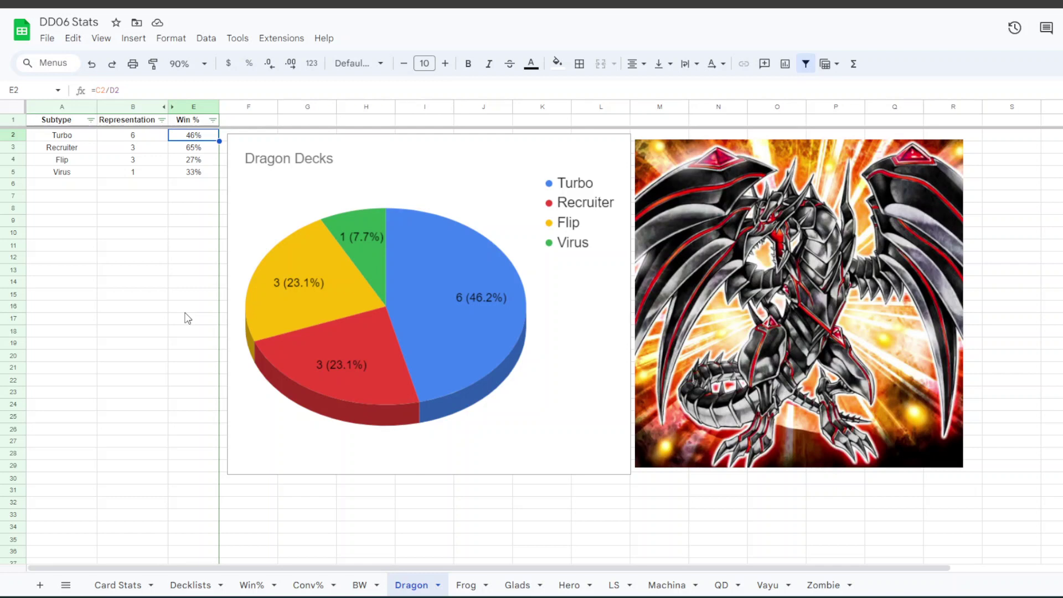
key("Down")
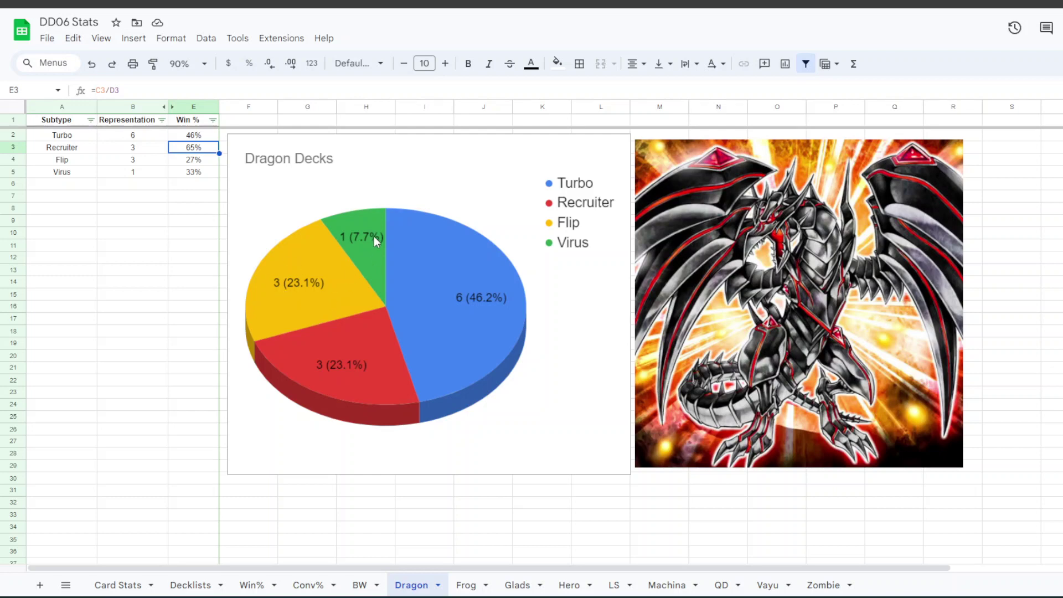
left_click(211, 174)
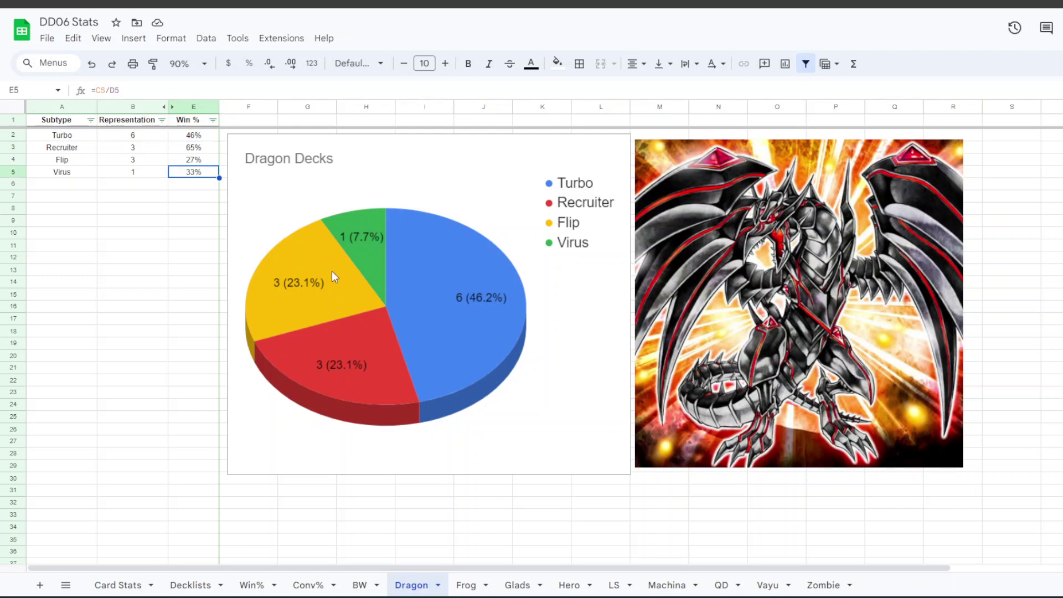
Switch to the Frog sheet, whose pie chart is led by Hero at 58.8%.
left_click(468, 587)
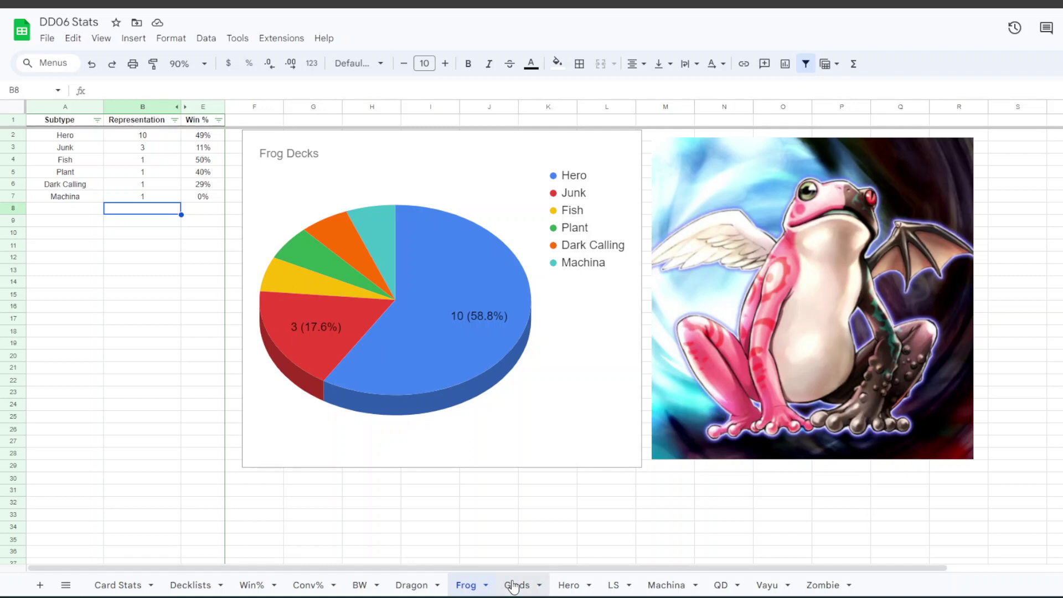
Browse the Glads sheet, check Hero's Diva, Crystal and Traditional win rates, then move to LS.
left_click(513, 585)
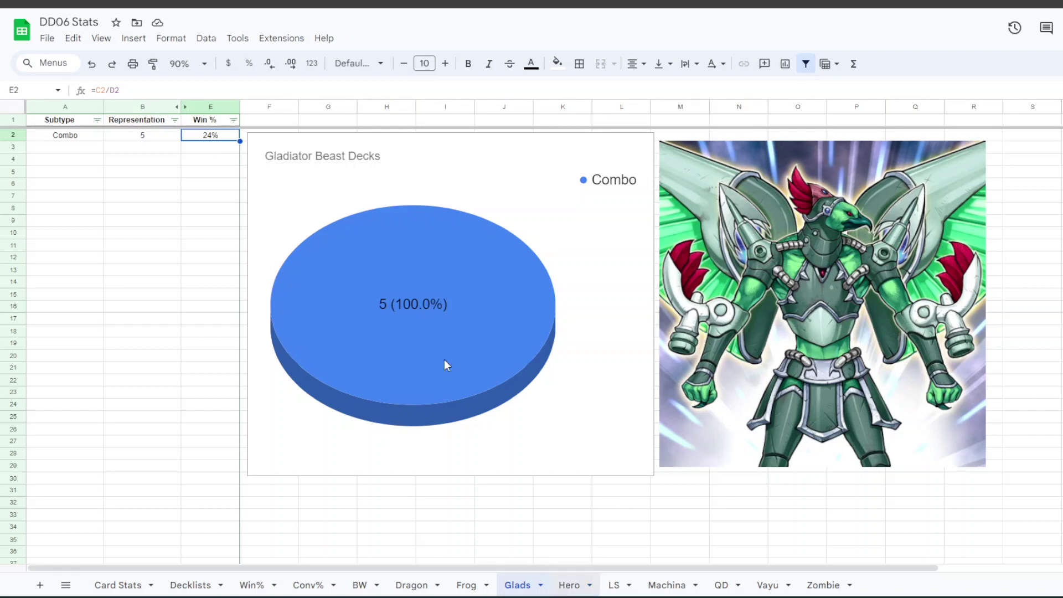
key("ctrl+Page_Down")
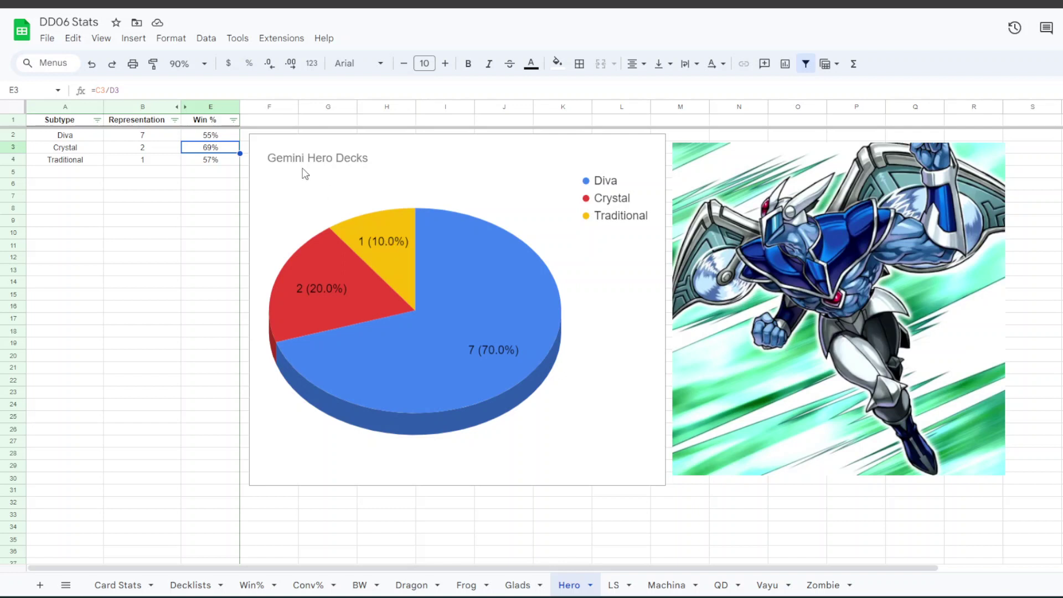
left_click(218, 135)
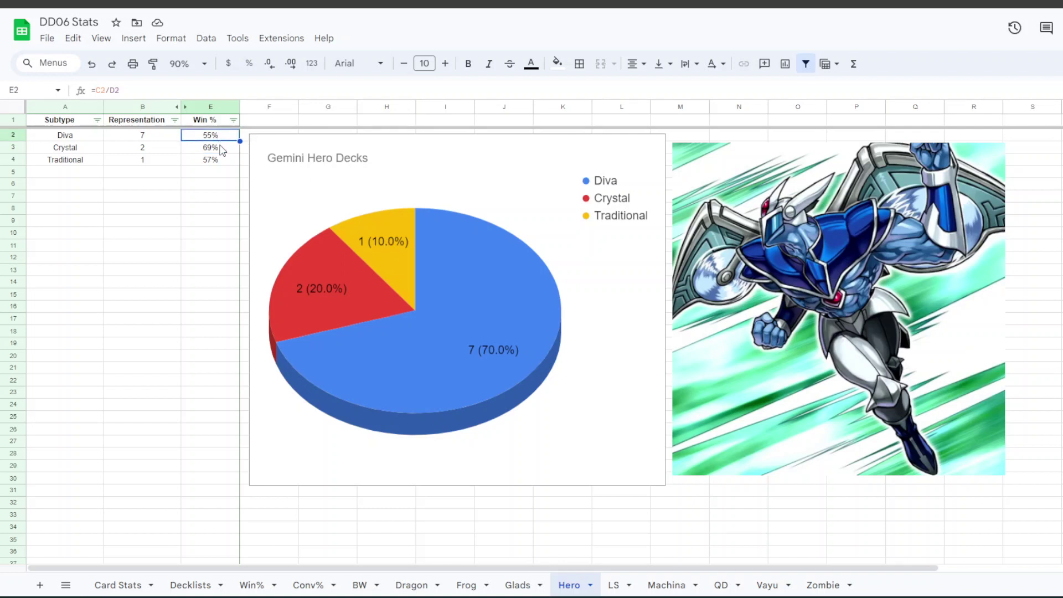
left_click(219, 148)
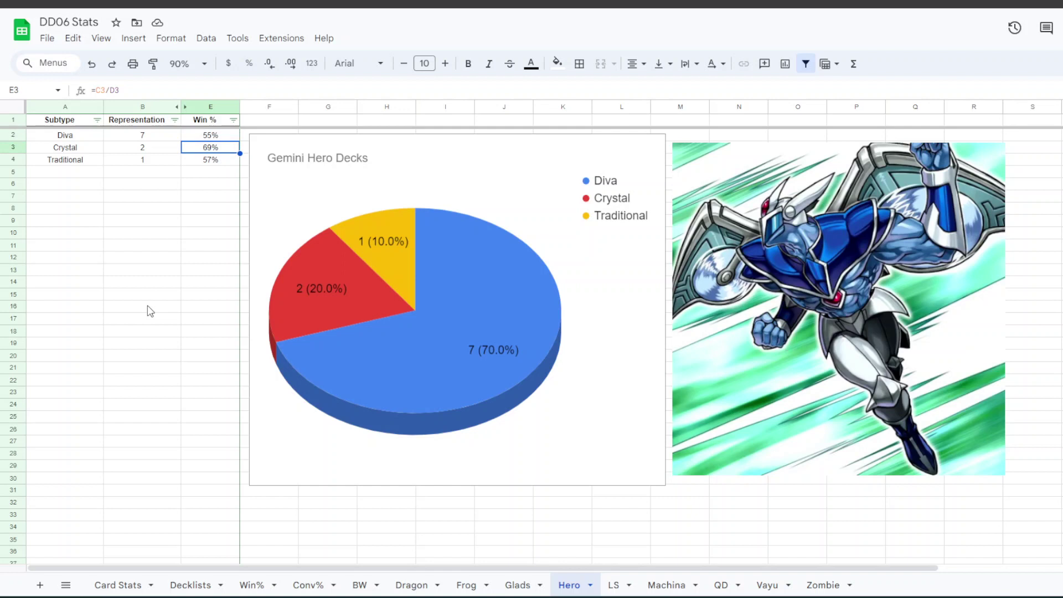
left_click(203, 162)
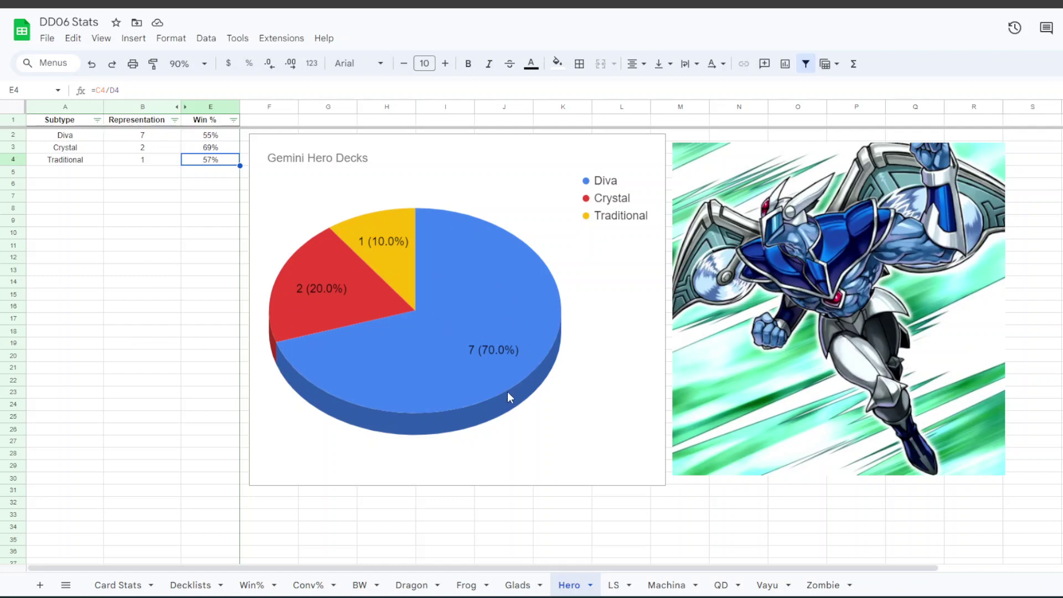
left_click(614, 585)
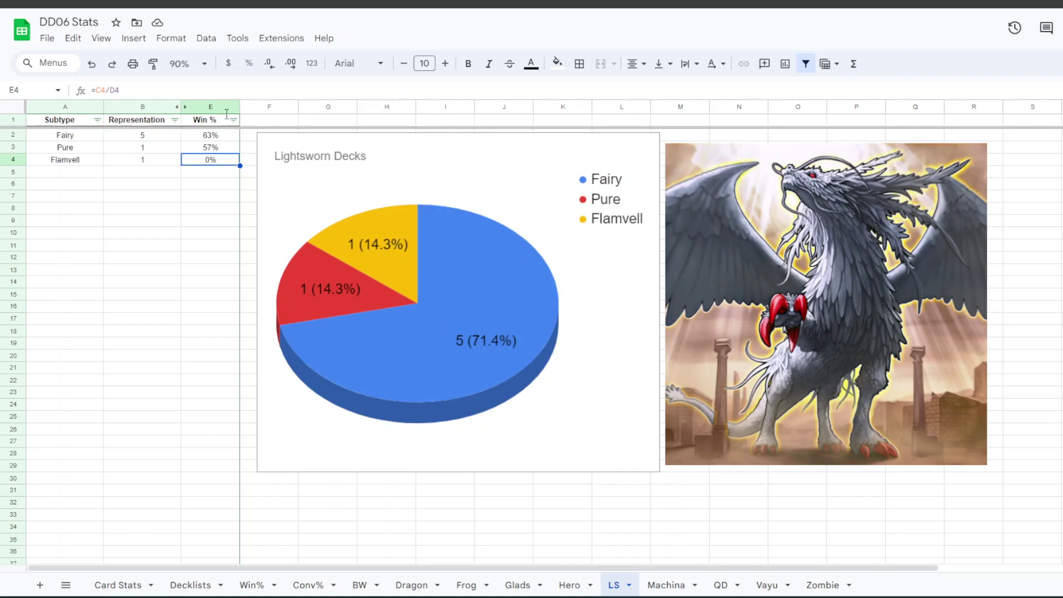
Inspect the Fairy, Pure and Flamvell win-rate formulas in E2–E4, then view the Machina chart.
left_click(219, 137)
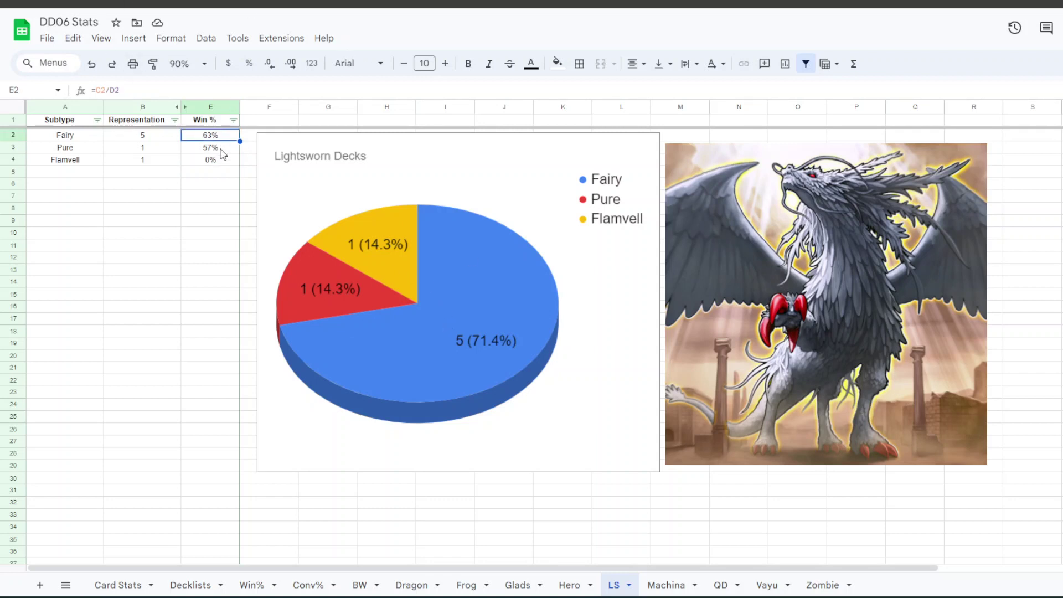
left_click(220, 149)
left_click(221, 161)
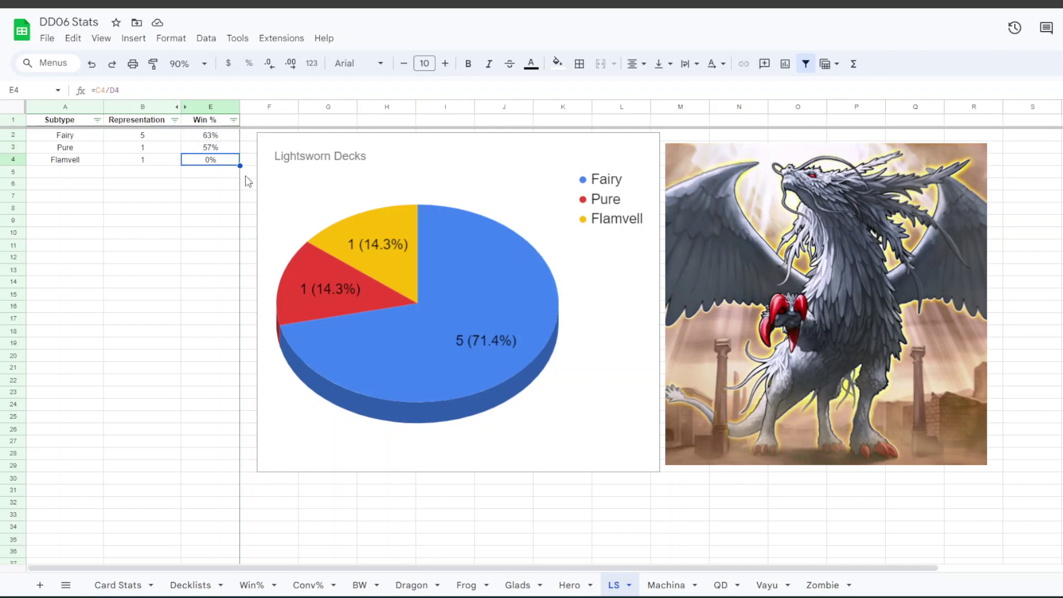
left_click(667, 585)
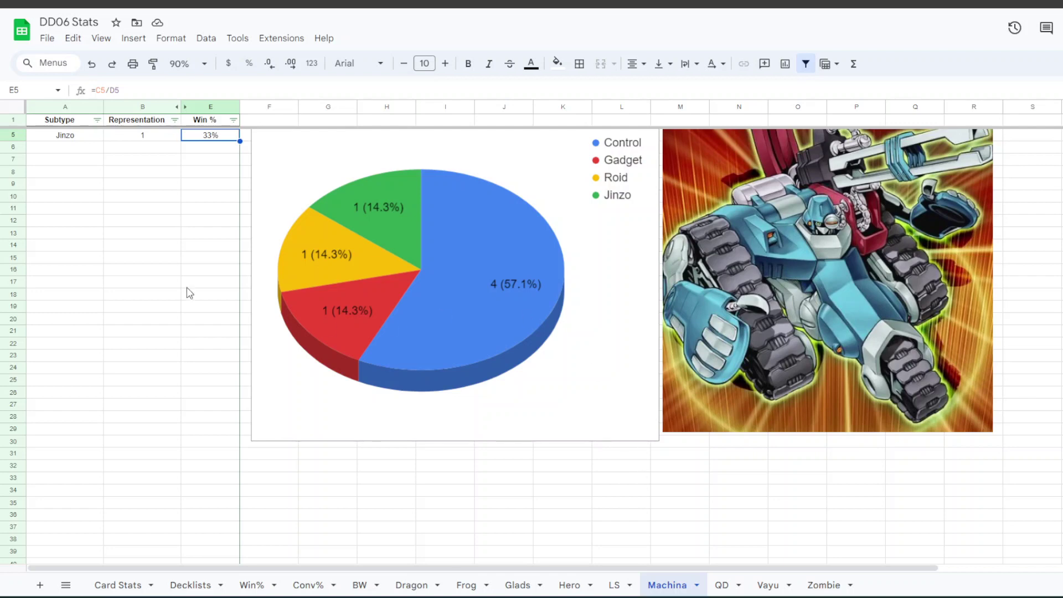
scroll(177, 289, "up", 2)
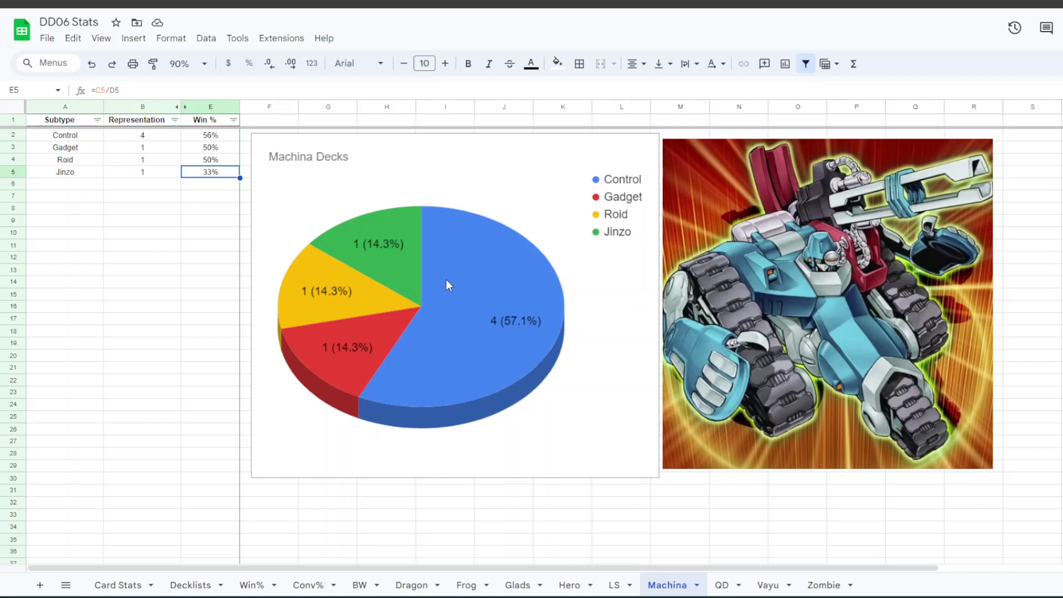
left_click(230, 139)
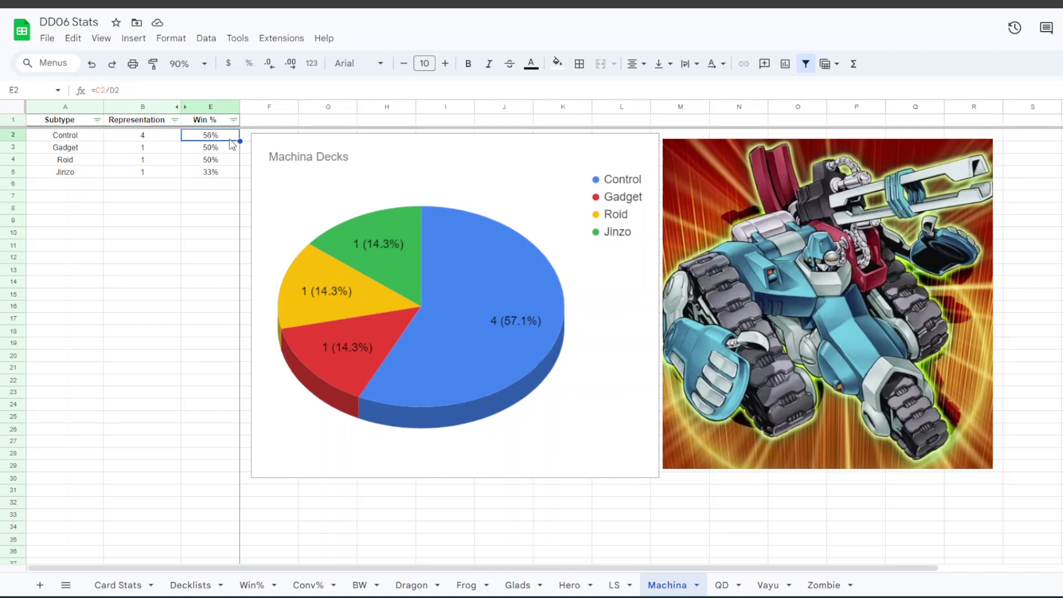
left_click(231, 148)
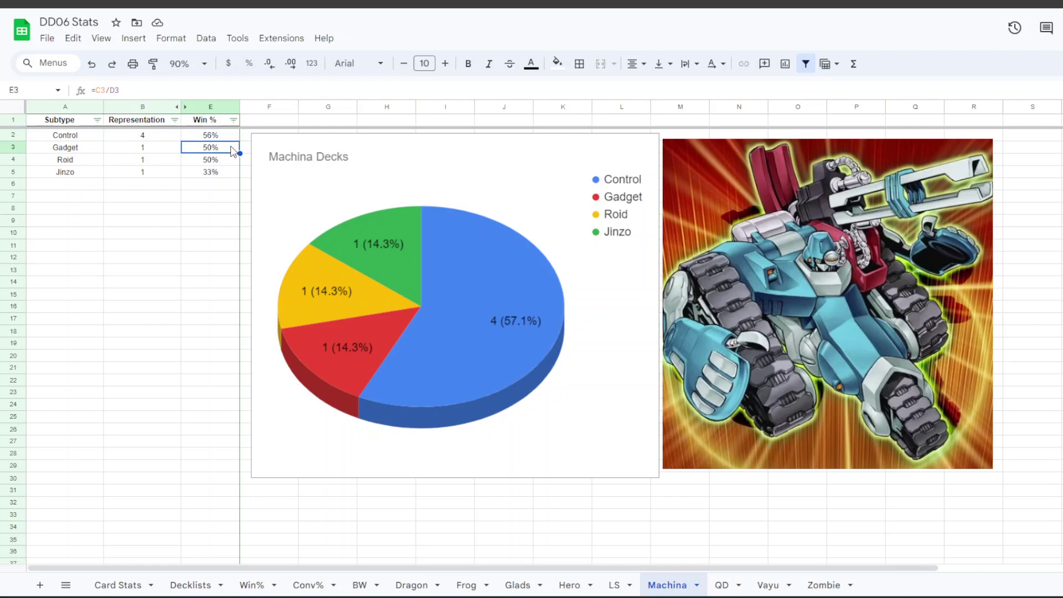
left_click(226, 161)
left_click(224, 174)
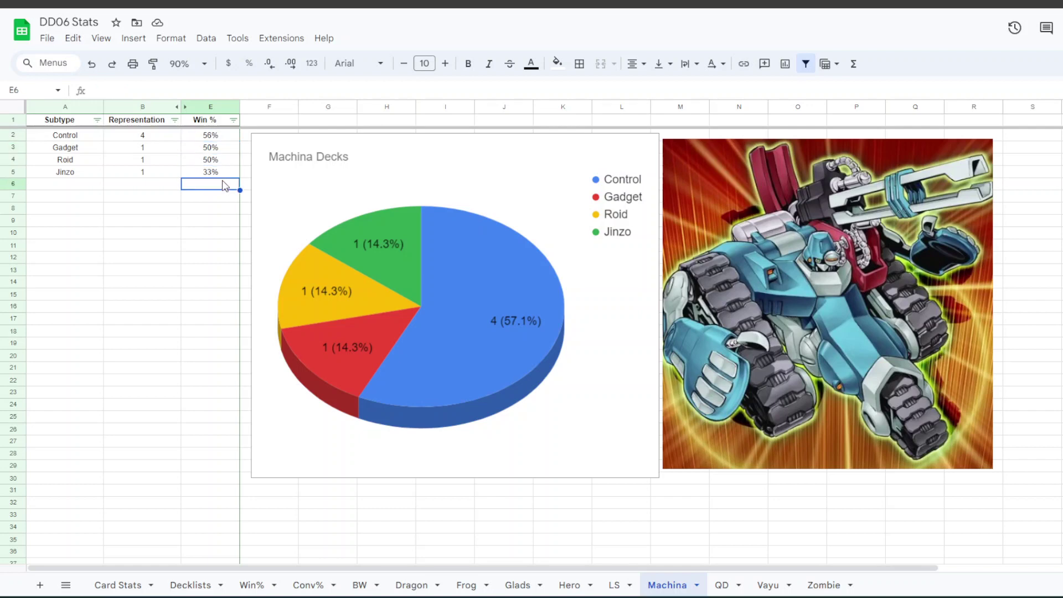
View the Quickdraw Decks chart: Standard 3 (60.0%), Mask Control 1, Dark World 1.
left_click(721, 585)
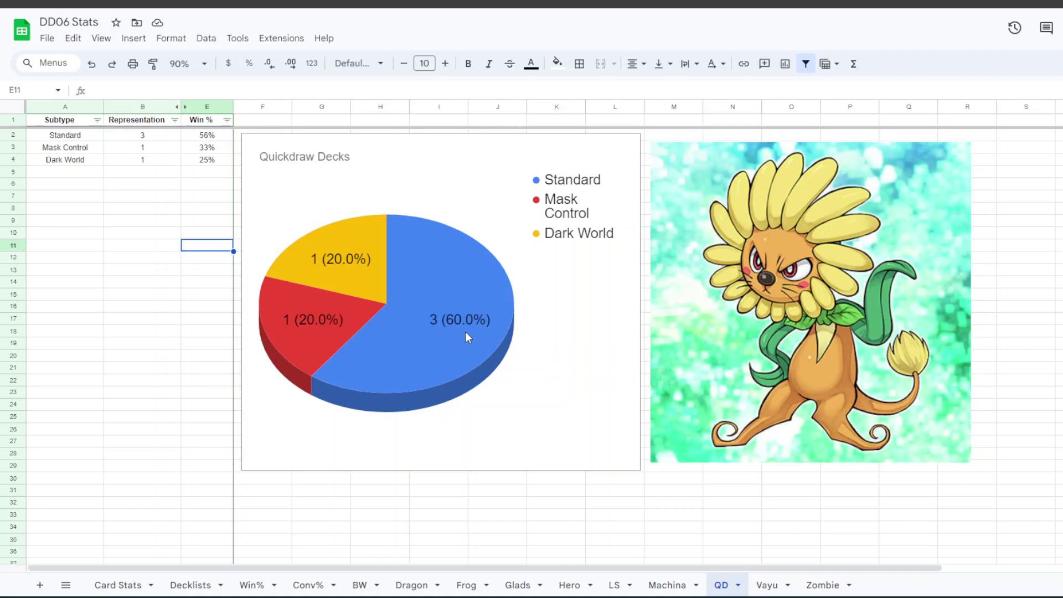
left_click(133, 305)
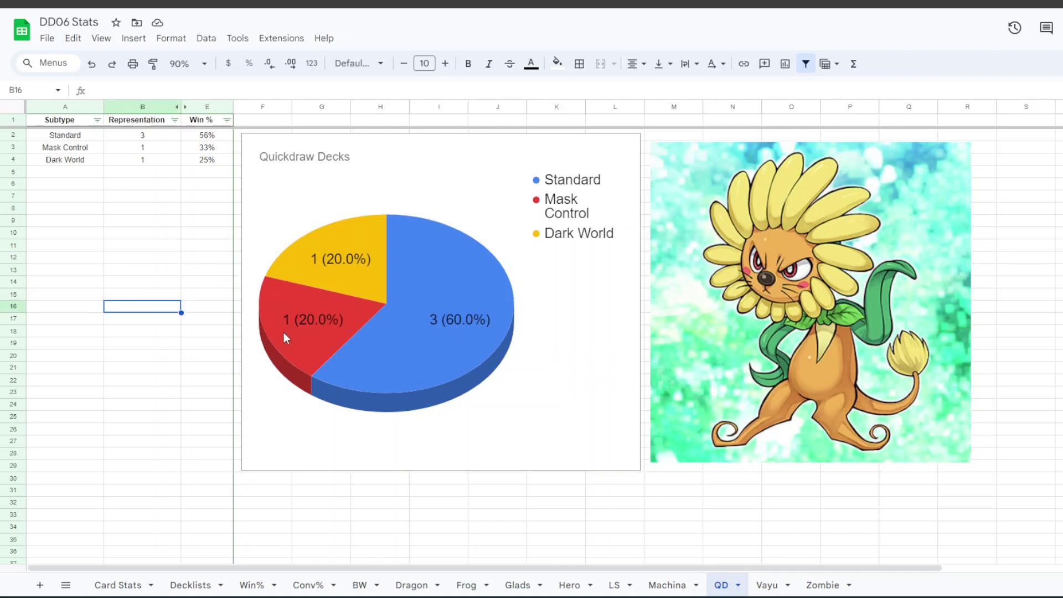
View the Vayu Turbo Decks chart and inspect the Standard win-rate formula in E2.
left_click(773, 586)
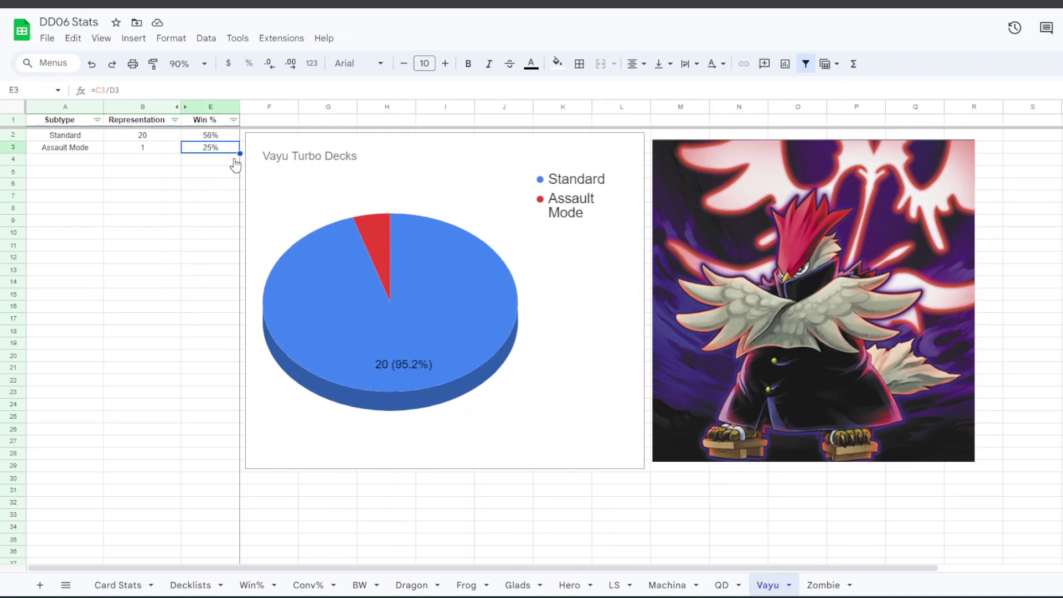
left_click(158, 175)
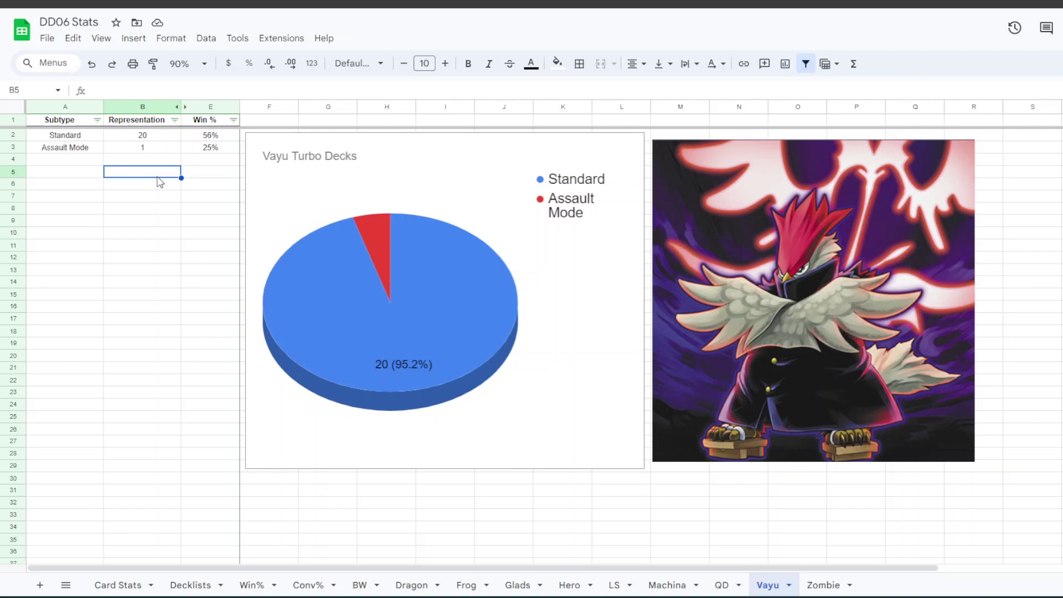
left_click(212, 138)
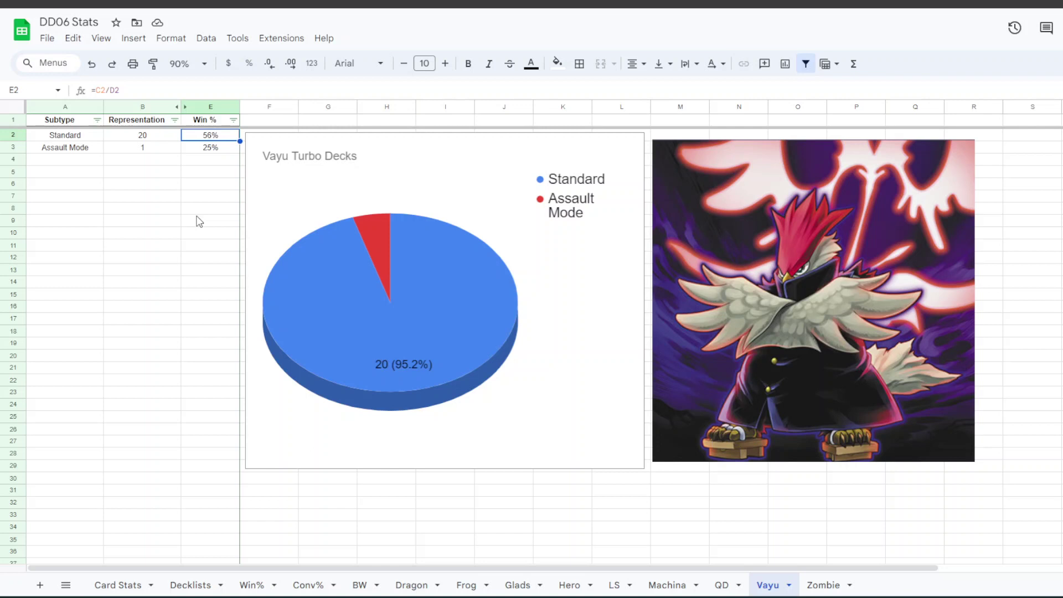
Open the Zombie archetype sheet.
left_click(823, 585)
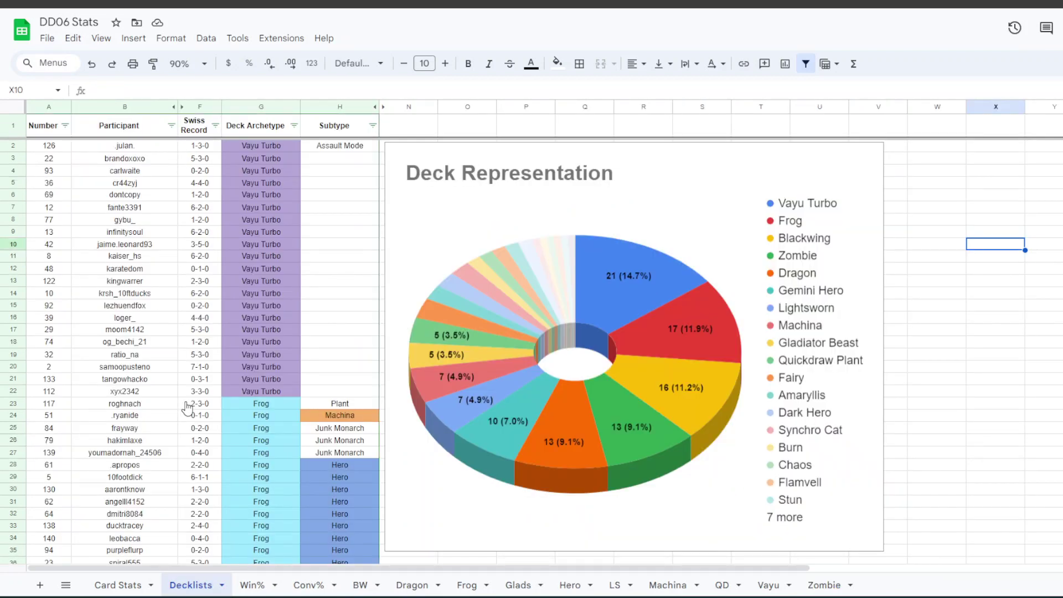
In Card Stats, include Extra cards in the Card Type filter.
left_click(117, 583)
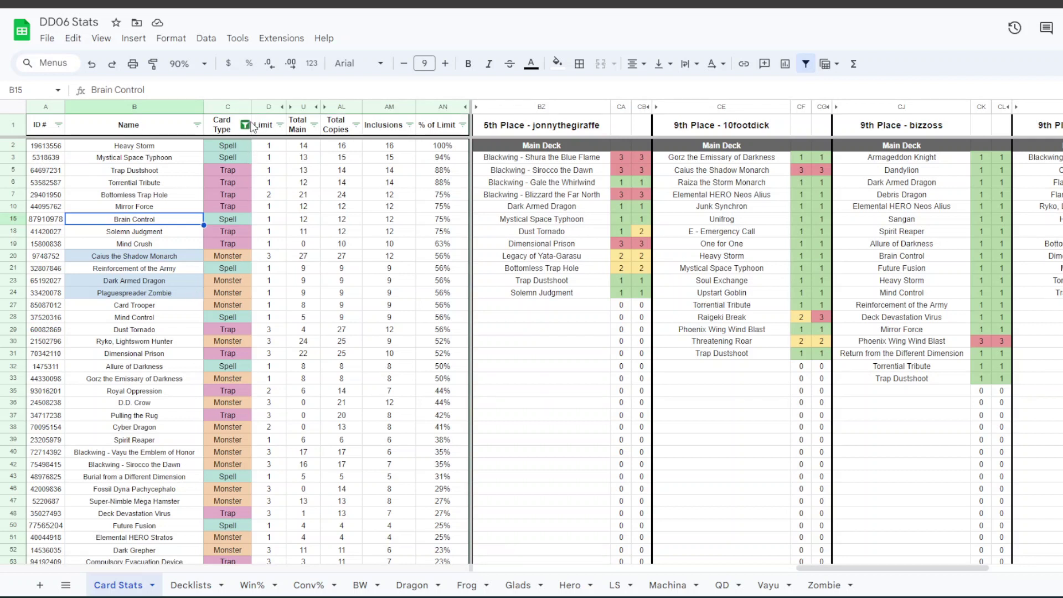
left_click(246, 125)
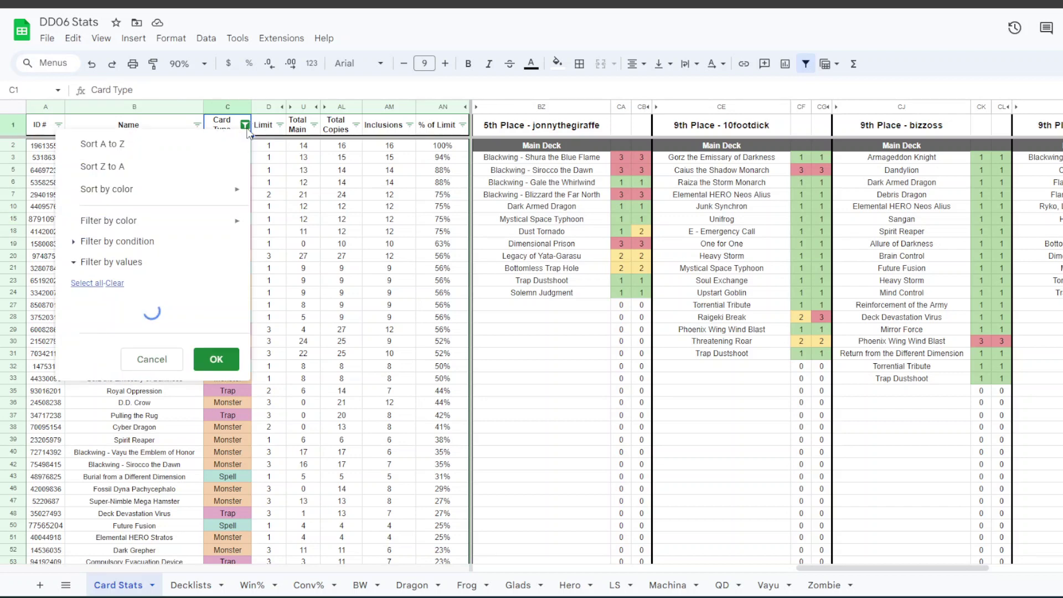
scroll(124, 391, "down", 1)
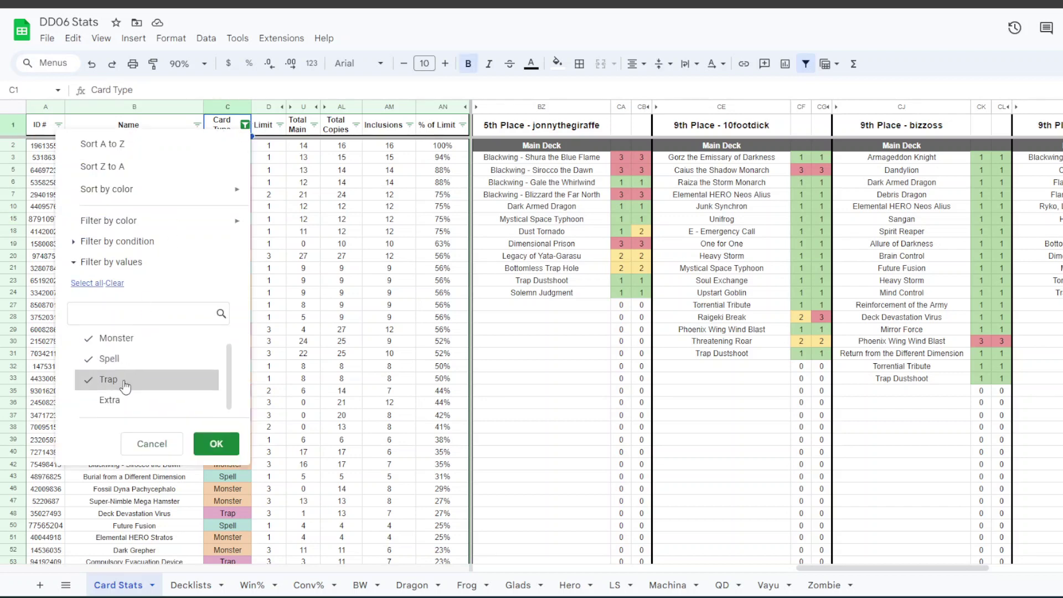
left_click(216, 443)
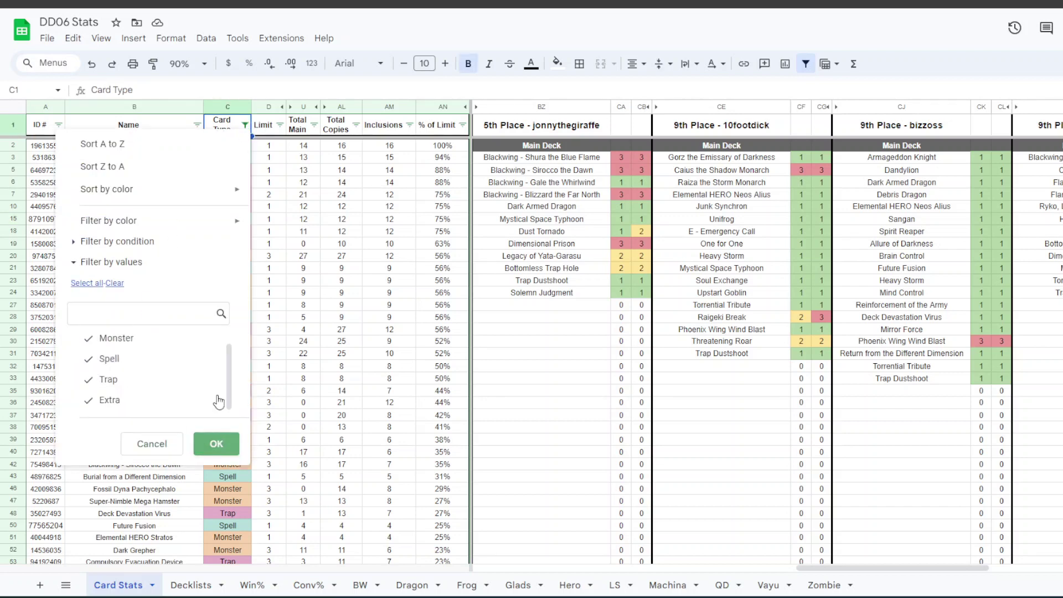
Sort cards by Total Copies descending, putting Caius the Shadow Monarch (27) first.
left_click(356, 125)
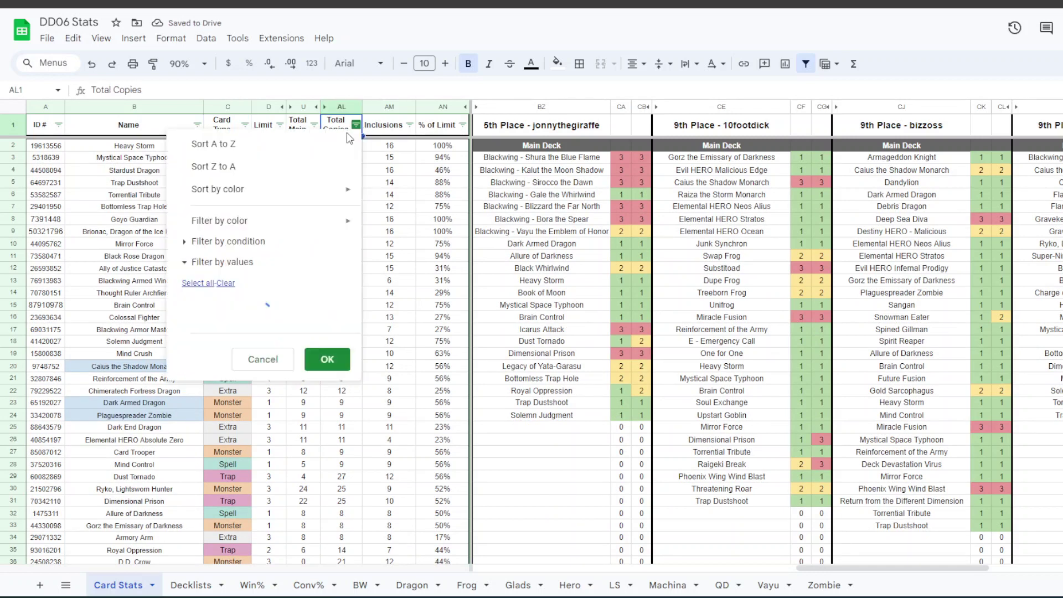
left_click(309, 169)
left_click(168, 159)
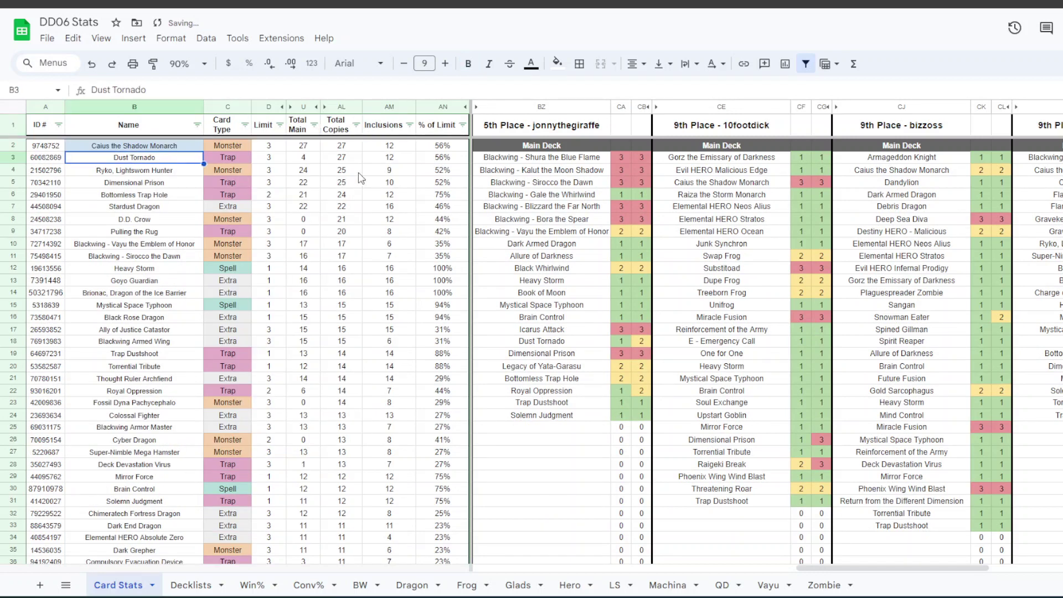
left_click_drag(342, 145, 341, 158)
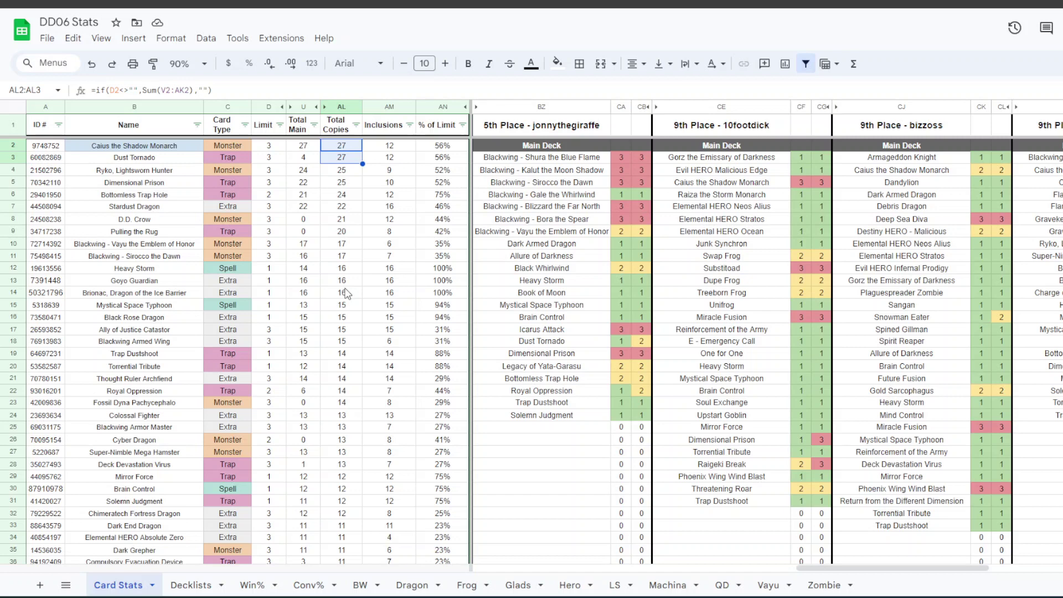
left_click(311, 162)
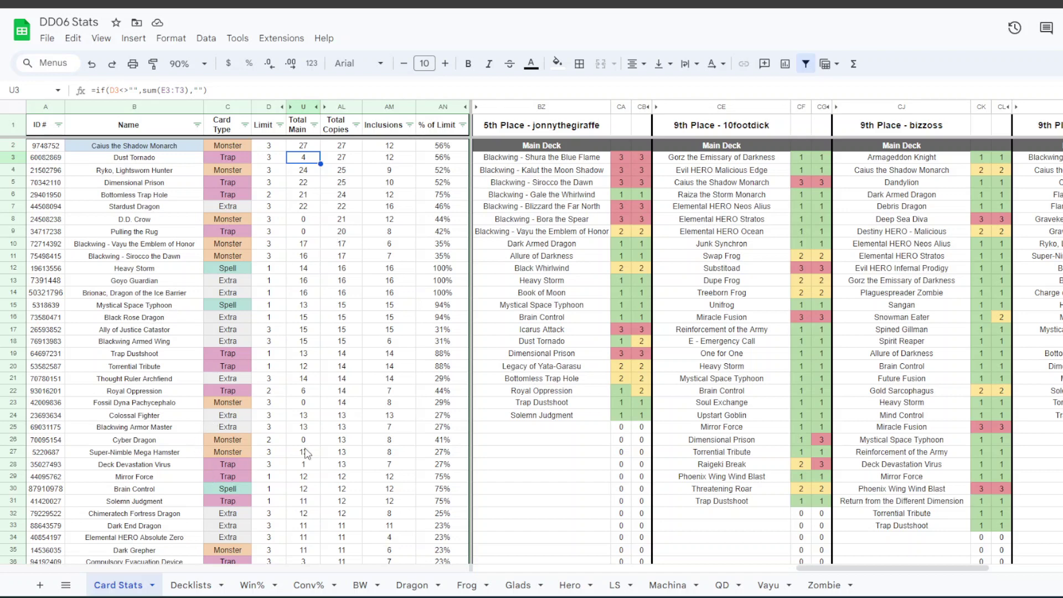
left_click(347, 441)
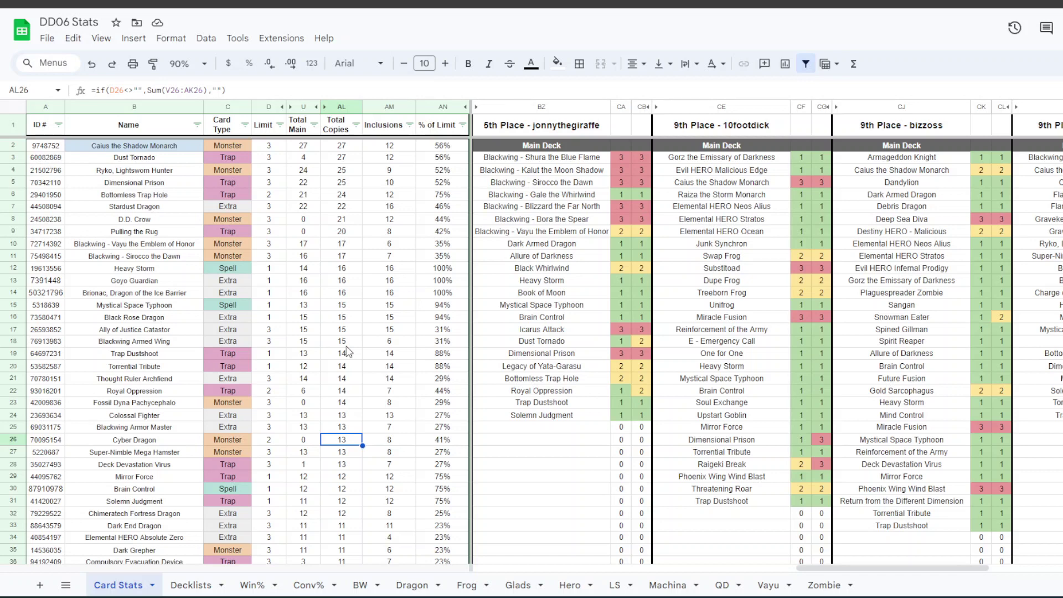
scroll(347, 352, "down", 3)
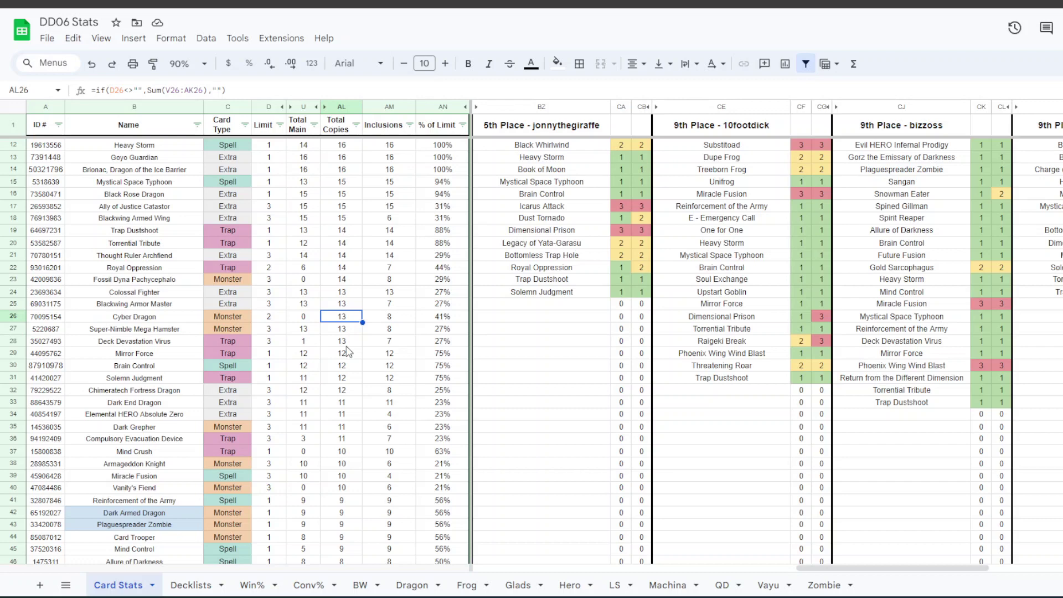
scroll(347, 352, "up", 3)
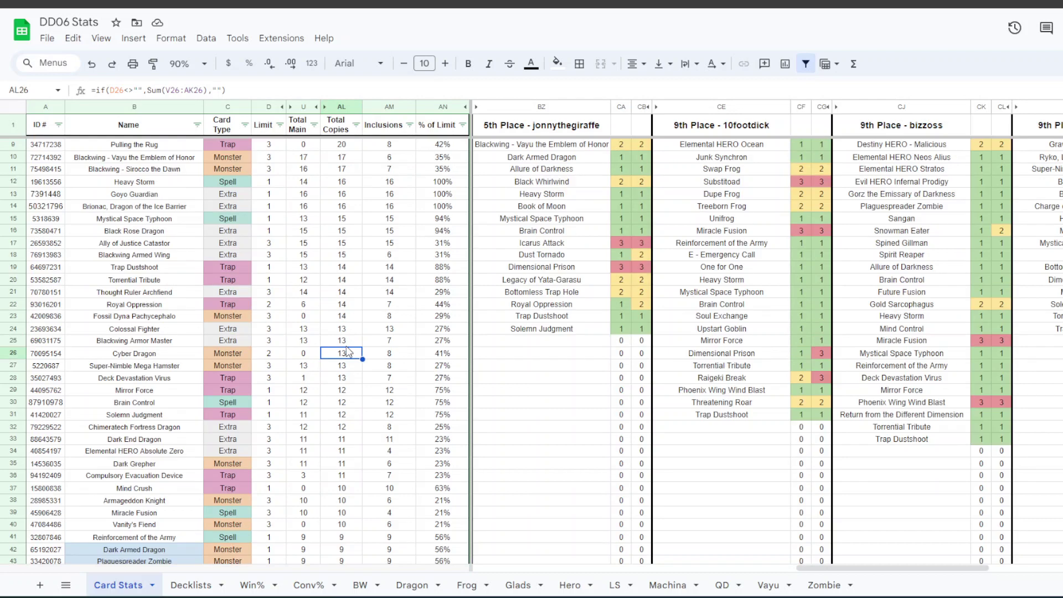